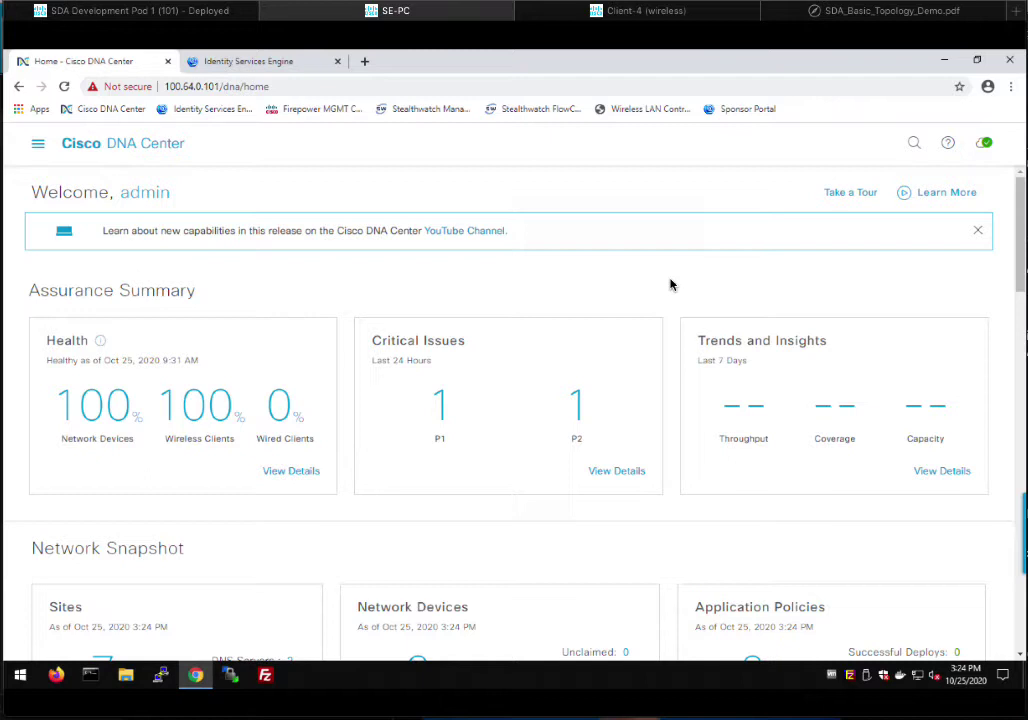
- View the SDA_Basic_Topology_Demo.pdf diagram showing the FIAB switch below sf-transit-cp
{"action": "left_click", "coordinate": [848, 12]}
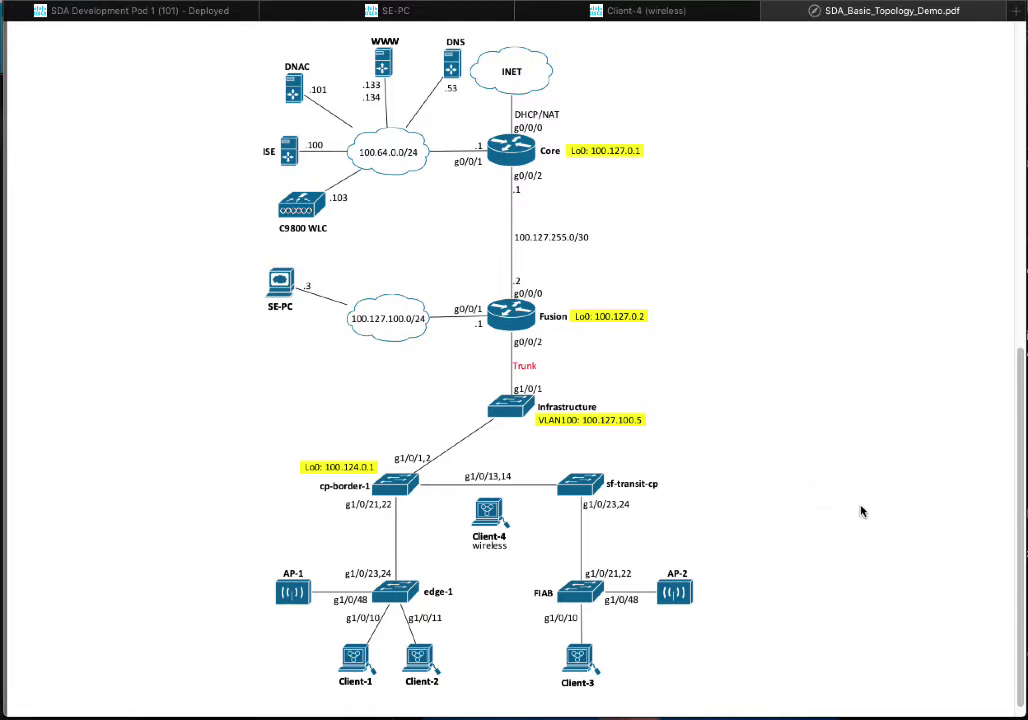
- Log in to DNA Center on the SE-PC as admin with the account password
{"action": "left_click", "coordinate": [315, 12]}
{"action": "left_click", "coordinate": [467, 404]}
{"action": "type", "text": "admin"}
{"action": "key", "text": "Tab"}
{"action": "type", "text": "********"}
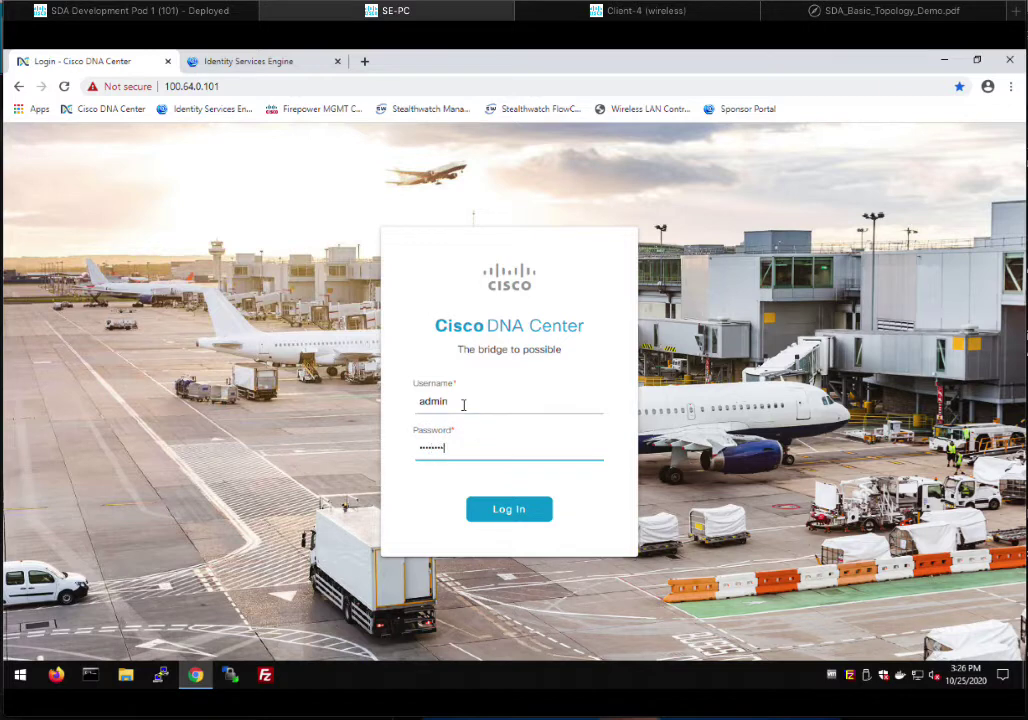
{"action": "key", "text": "Return"}
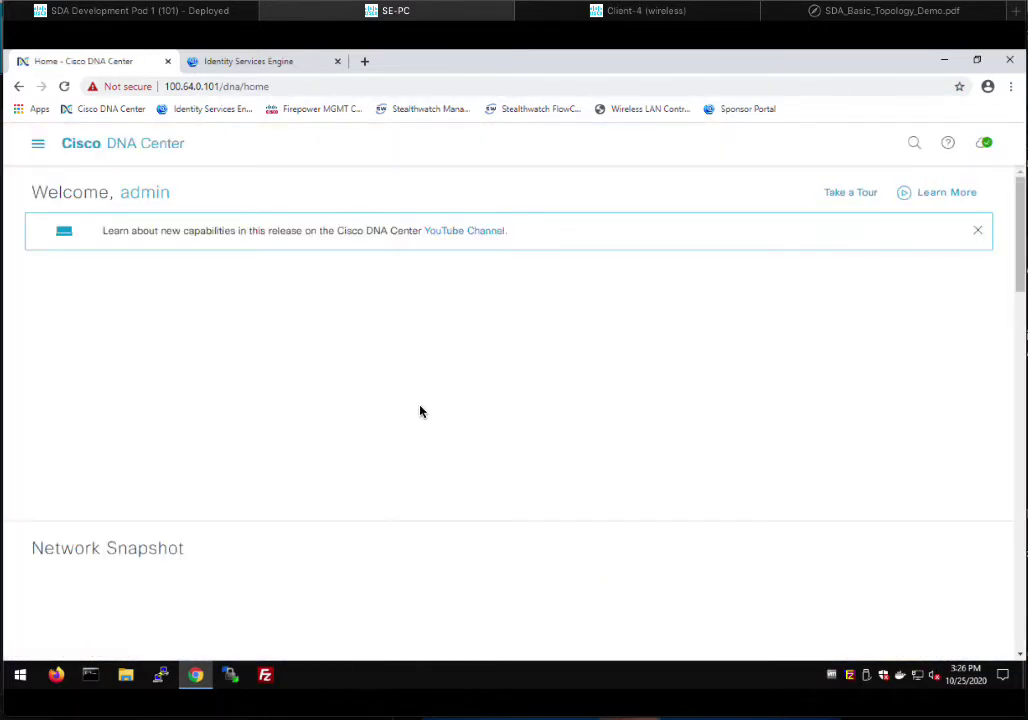
- Go to Provision > Fabric and bring up the Add Fabric or Transit/Peer Network options
{"action": "left_click", "coordinate": [37, 146]}
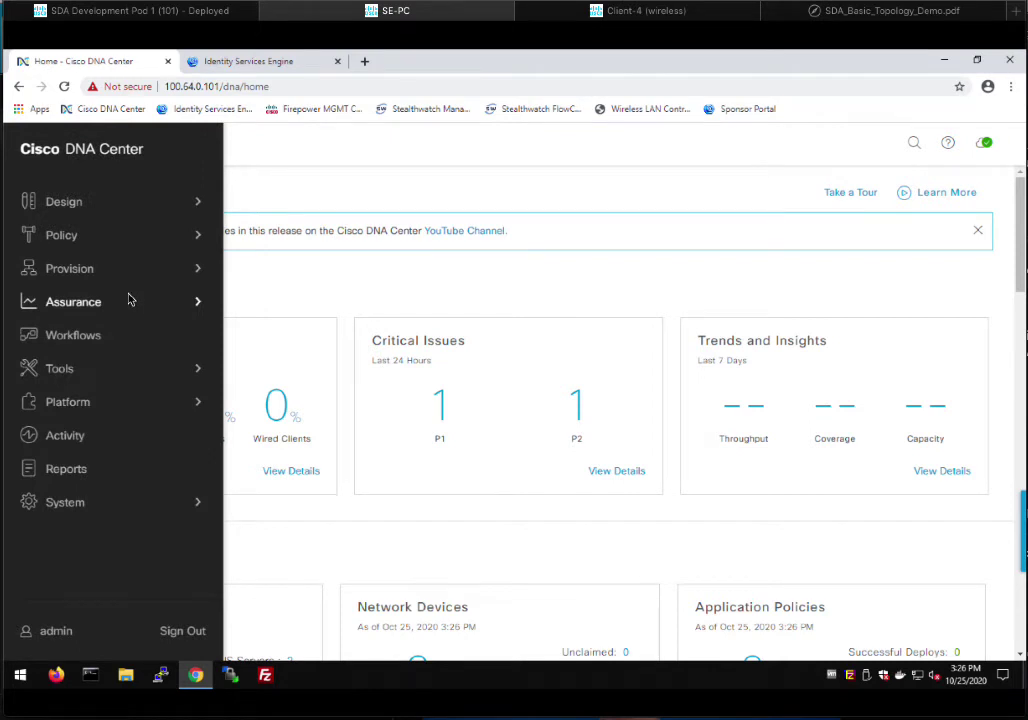
{"action": "left_click", "coordinate": [66, 272]}
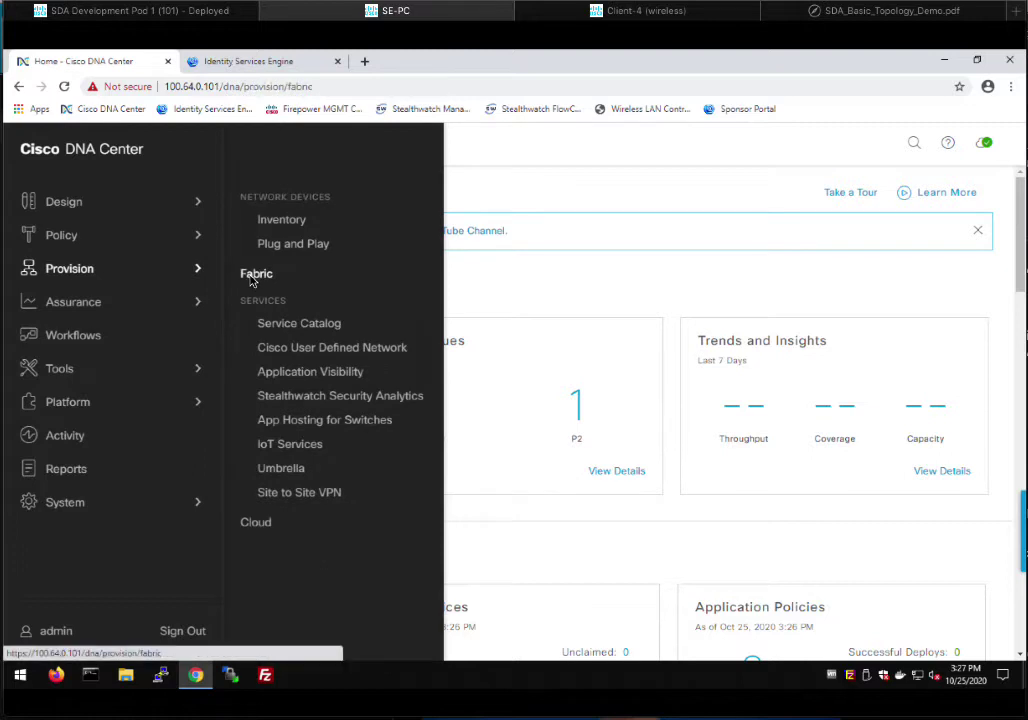
{"action": "left_click", "coordinate": [253, 279]}
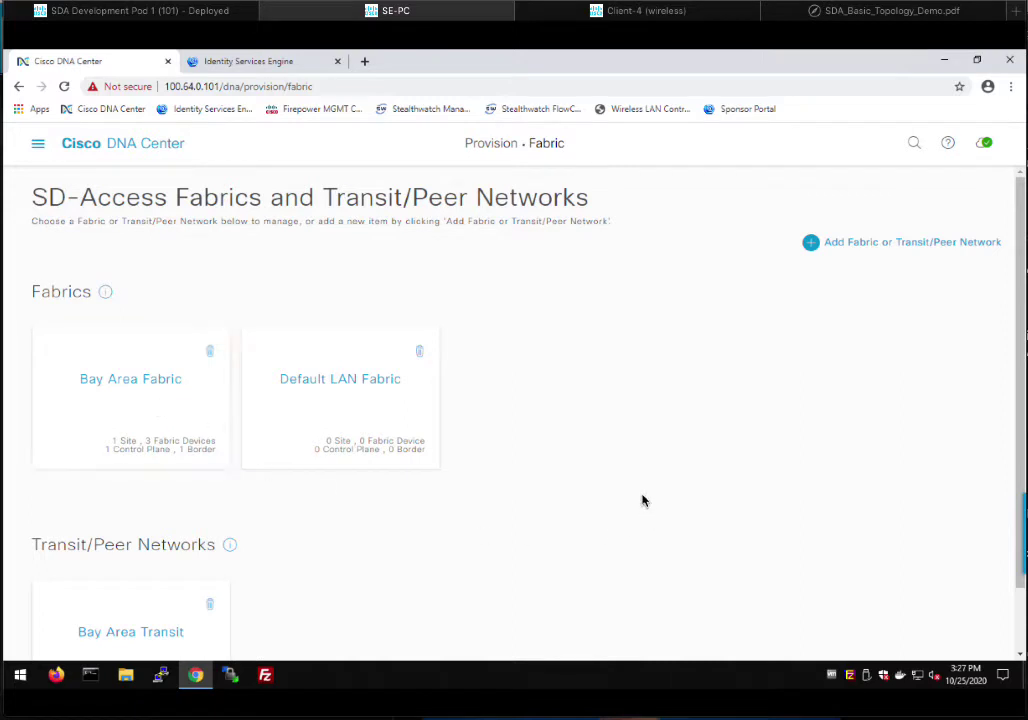
{"action": "scroll", "coordinate": [700, 400], "scroll_direction": "down", "scroll_amount": 1}
{"action": "left_click", "coordinate": [874, 177]}
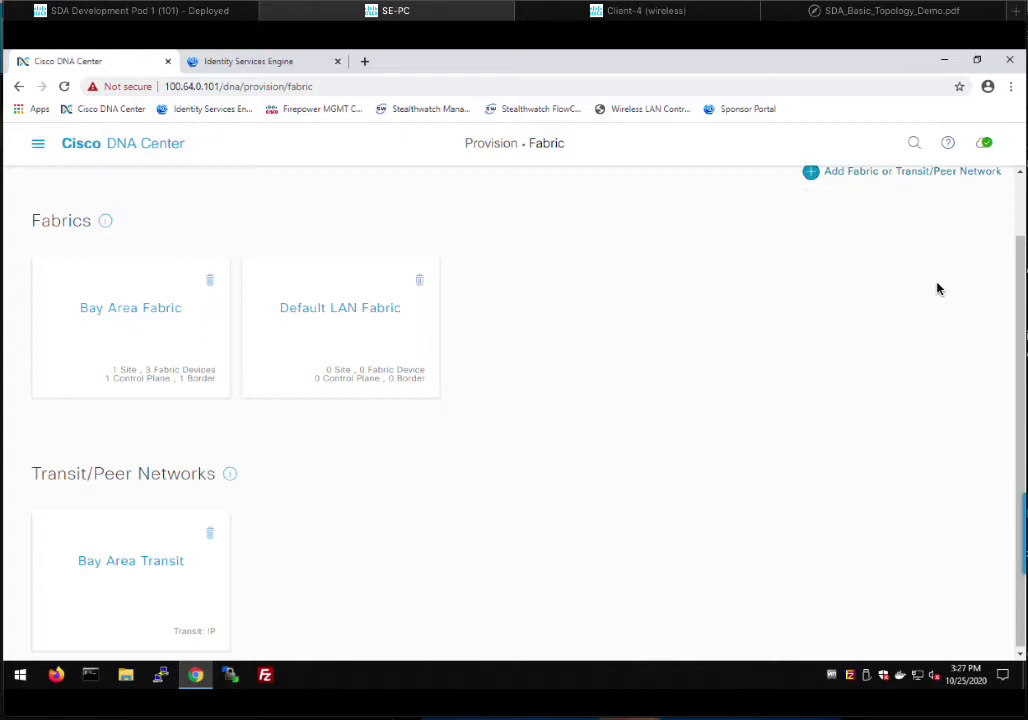
{"action": "left_click", "coordinate": [891, 181]}
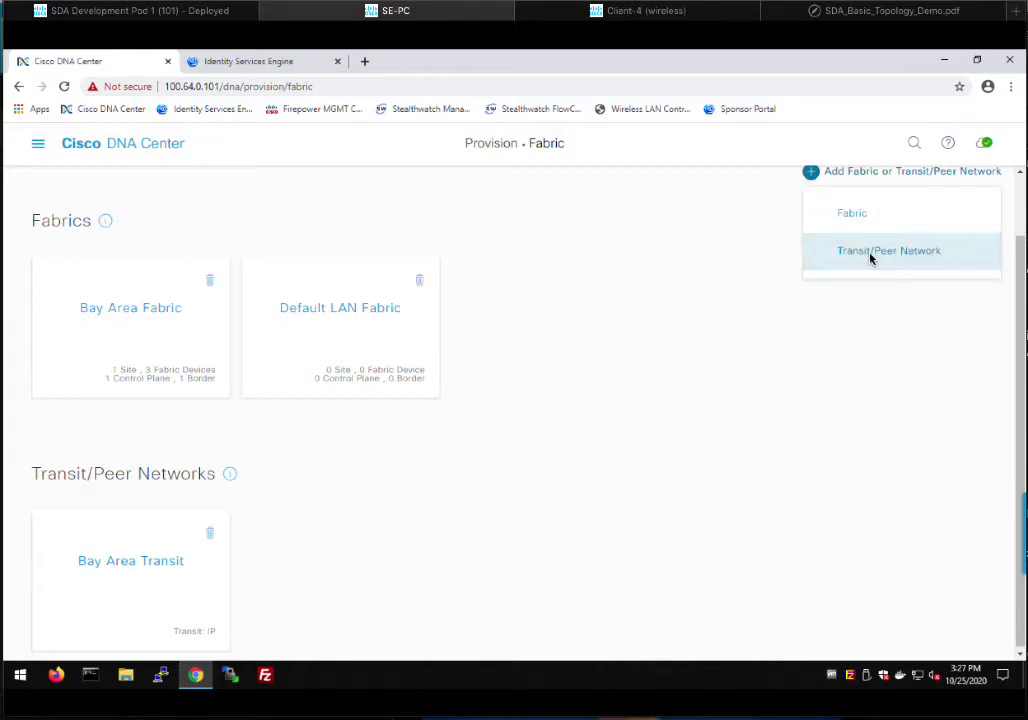
- Create SD-Access transit 'SF Transit' with site SF-1-2 and control plane sf-transitcp, applied now
{"action": "left_click", "coordinate": [872, 257]}
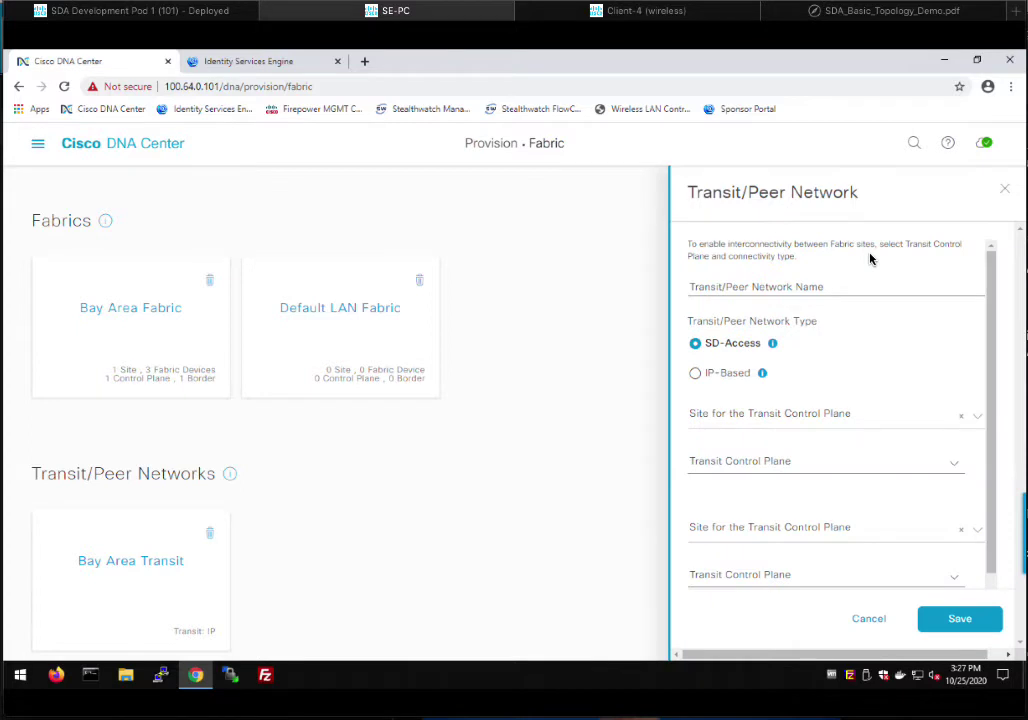
{"action": "left_click", "coordinate": [720, 287]}
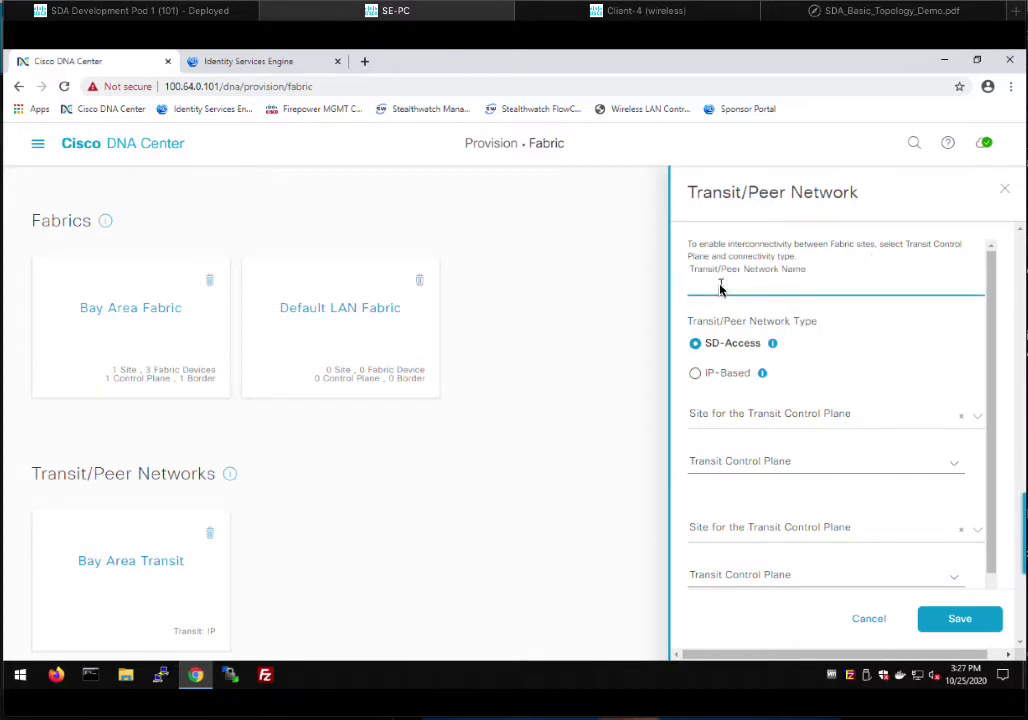
{"action": "type", "text": "SF Transit"}
{"action": "left_click", "coordinate": [978, 419]}
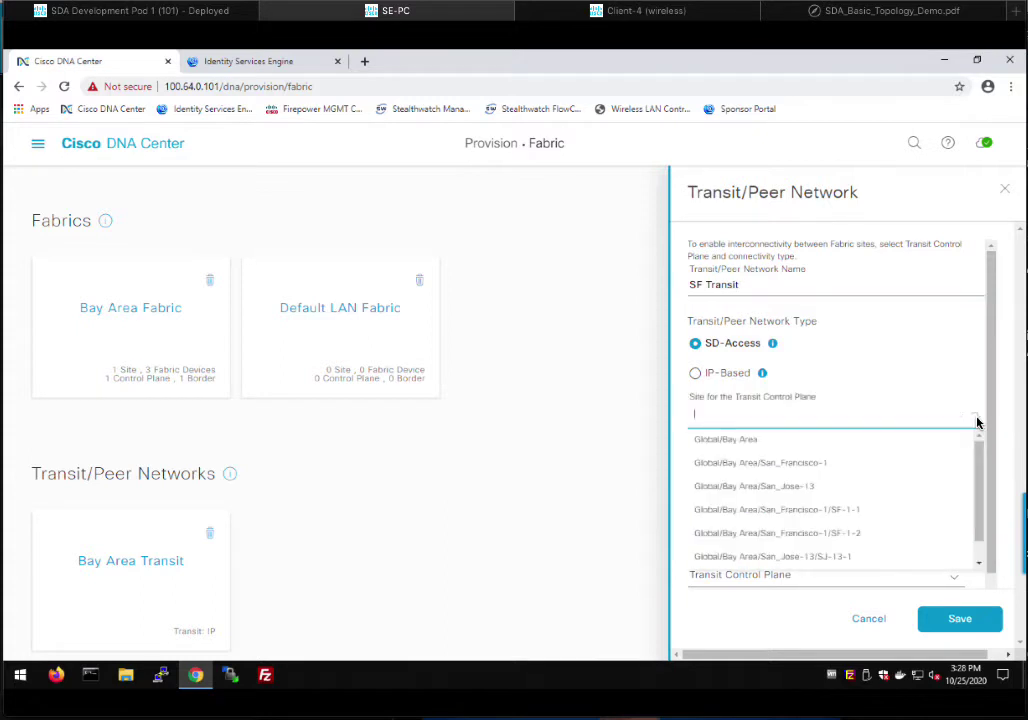
{"action": "left_click", "coordinate": [843, 534]}
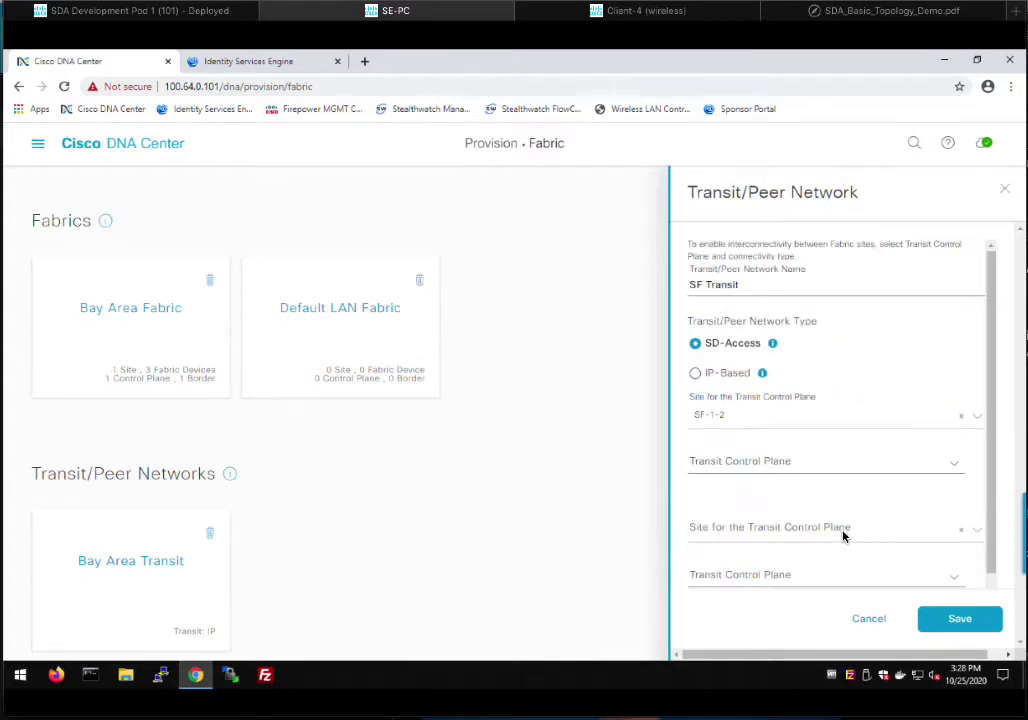
{"action": "left_click", "coordinate": [950, 466]}
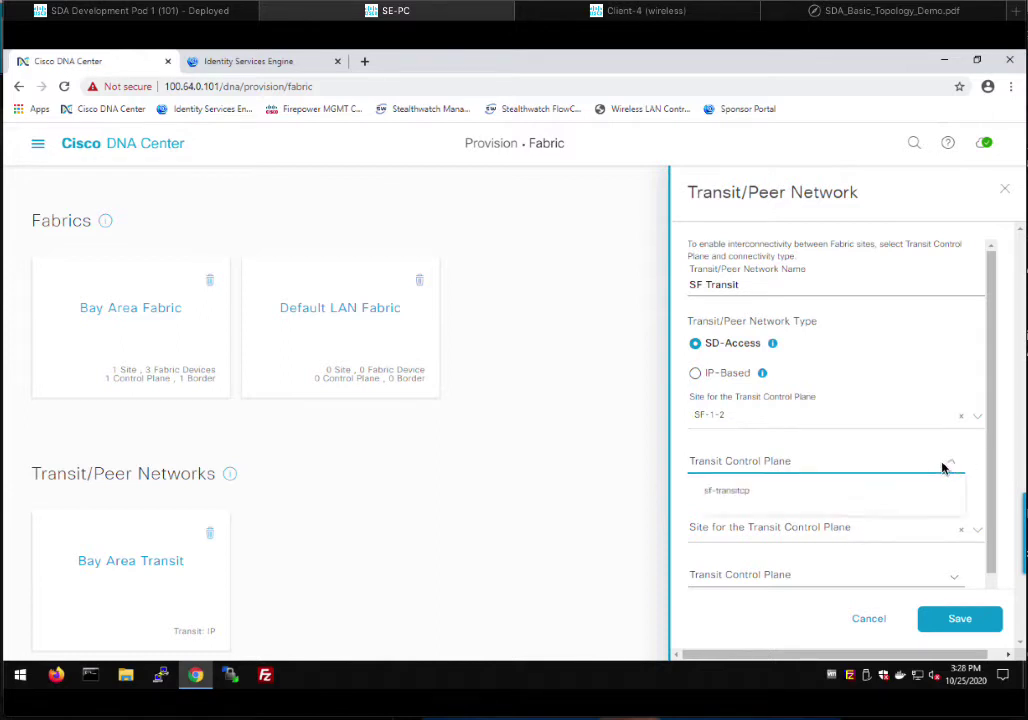
{"action": "left_click", "coordinate": [733, 491]}
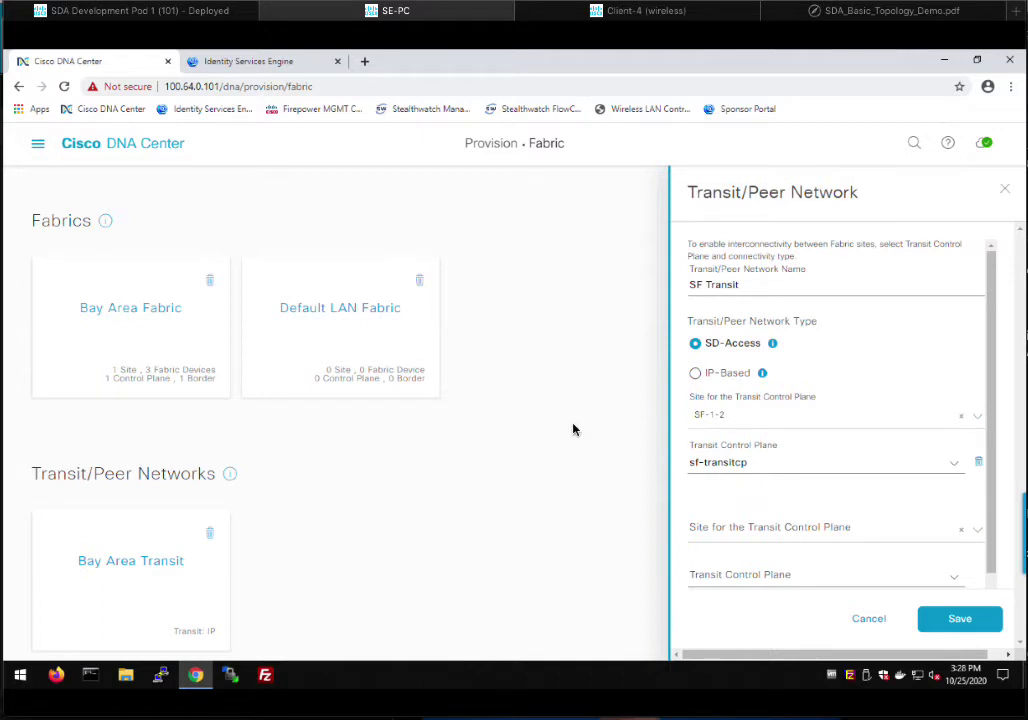
{"action": "left_click", "coordinate": [958, 618]}
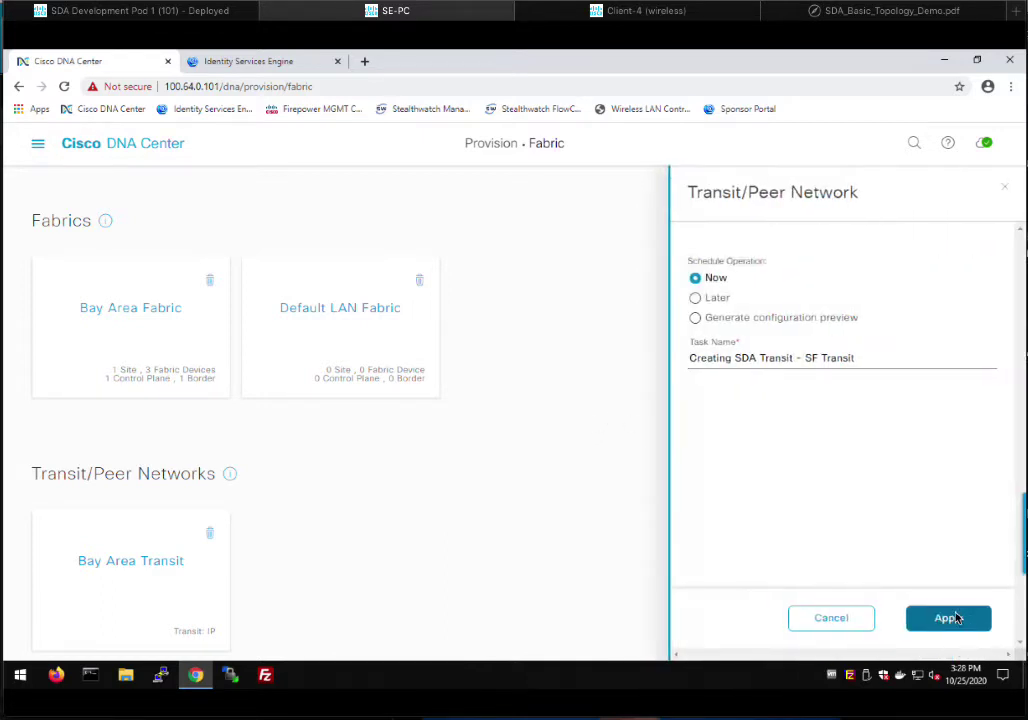
{"action": "left_click", "coordinate": [955, 618]}
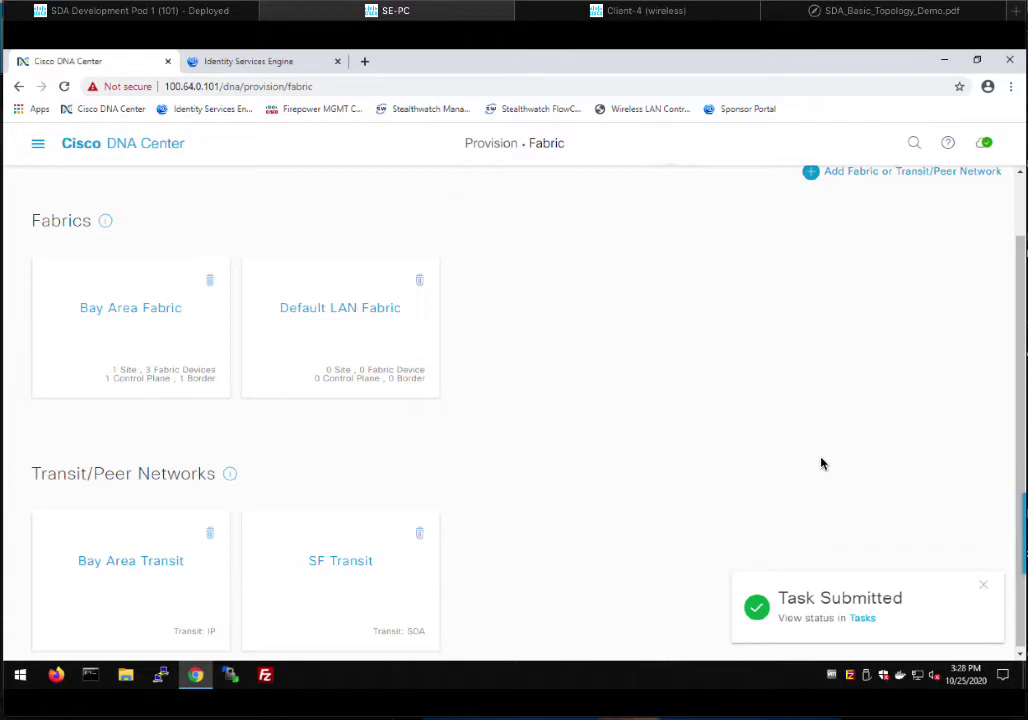
- Add San_Francisco-1 to Bay Area Fabric with the Campus, Guest and INFRA_VN virtual networks
{"action": "left_click", "coordinate": [125, 312]}
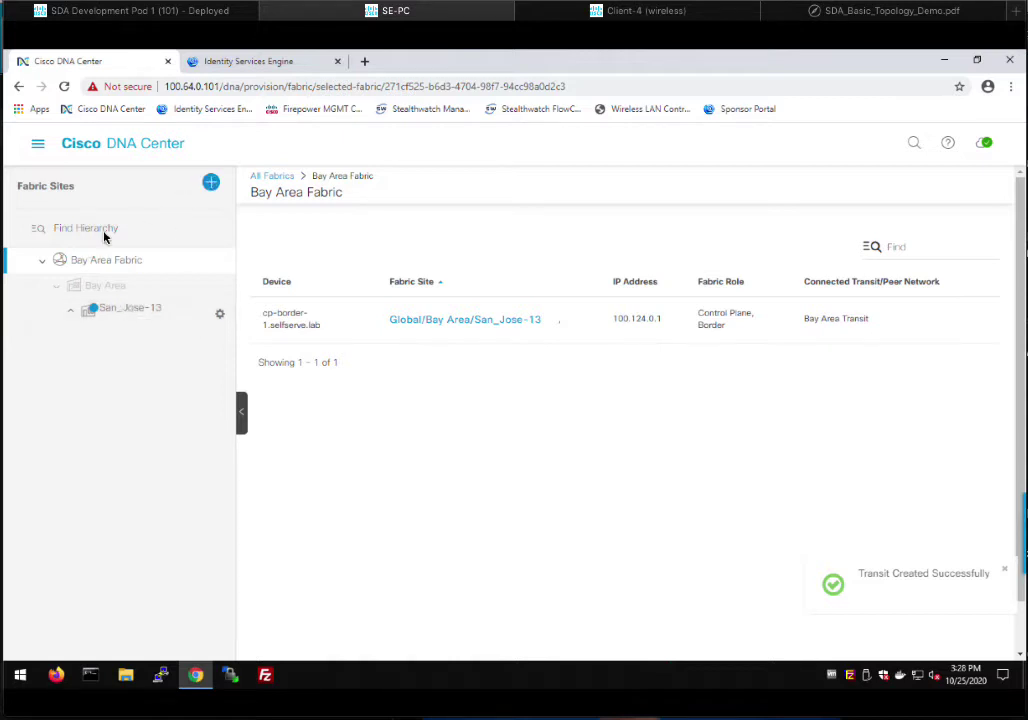
{"action": "left_click", "coordinate": [211, 182]}
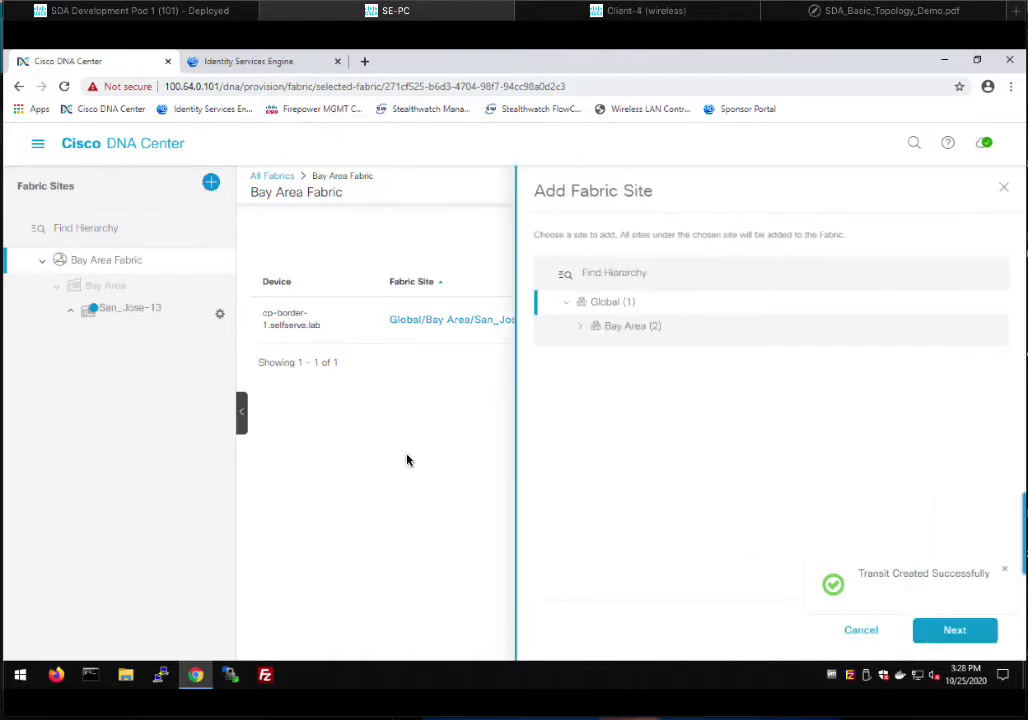
{"action": "left_click", "coordinate": [580, 328]}
{"action": "left_click", "coordinate": [649, 350]}
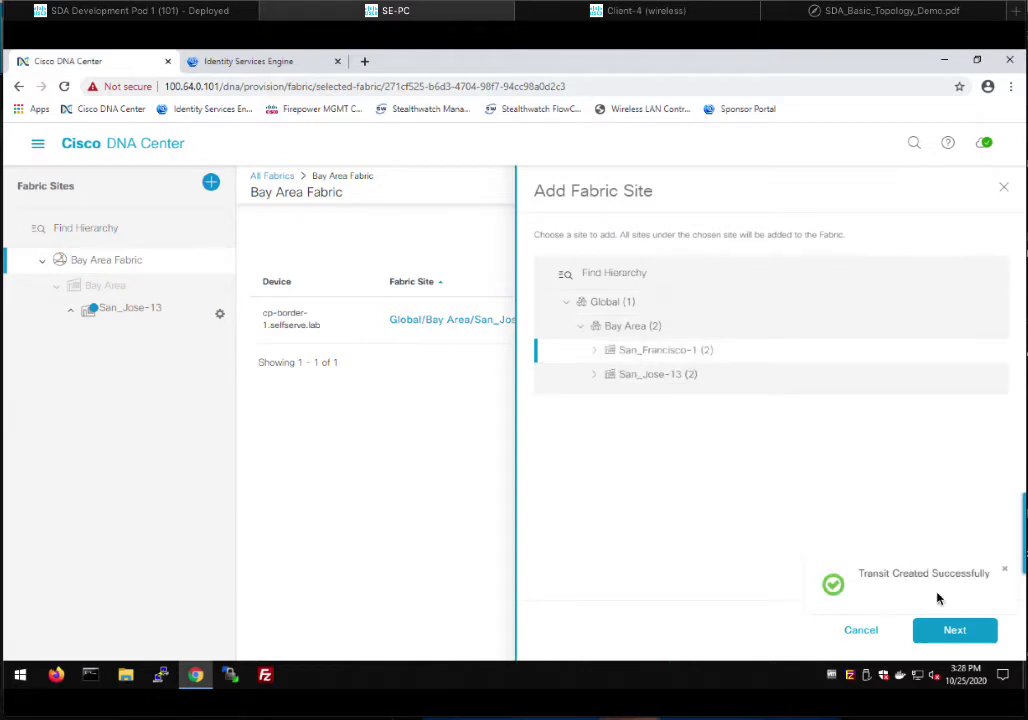
{"action": "left_click", "coordinate": [955, 630]}
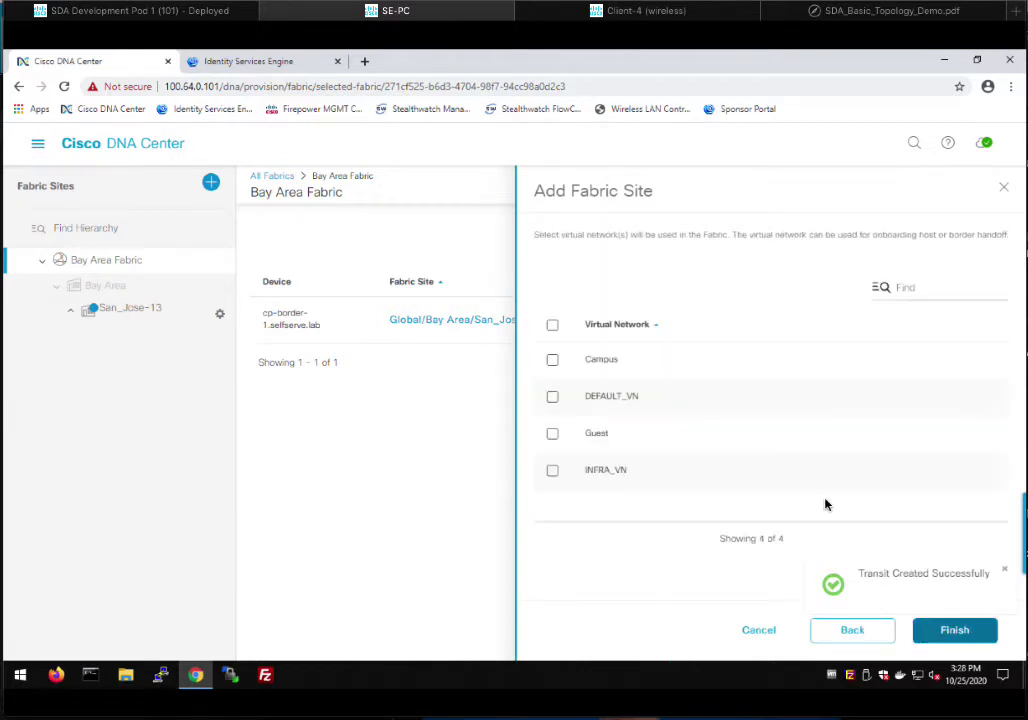
{"action": "left_click", "coordinate": [552, 360]}
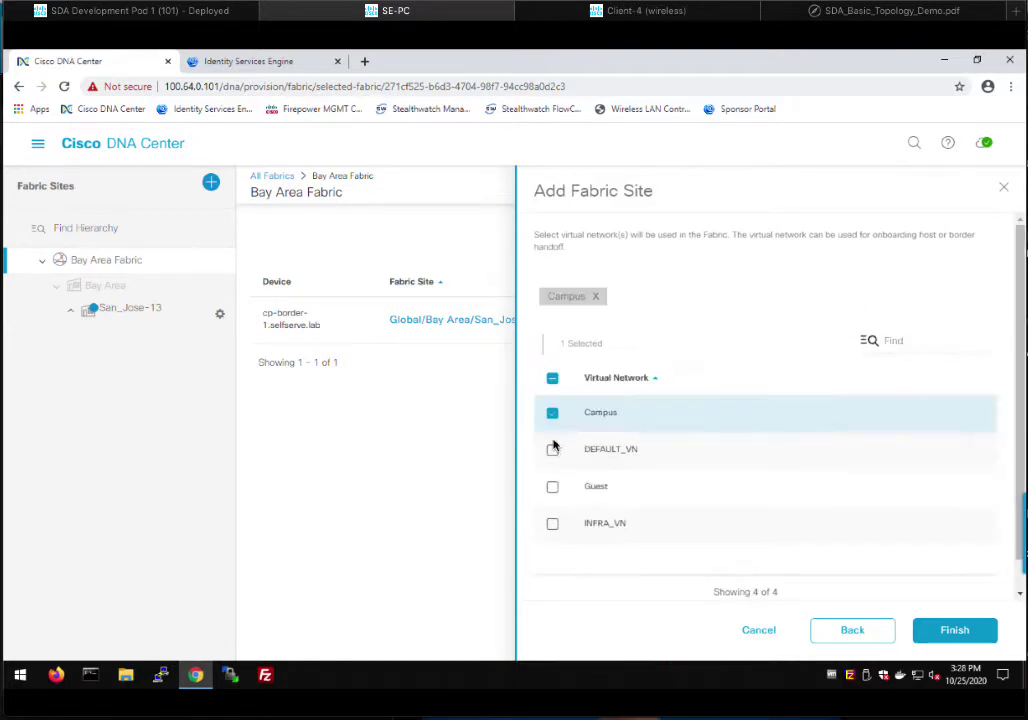
{"action": "left_click", "coordinate": [552, 487]}
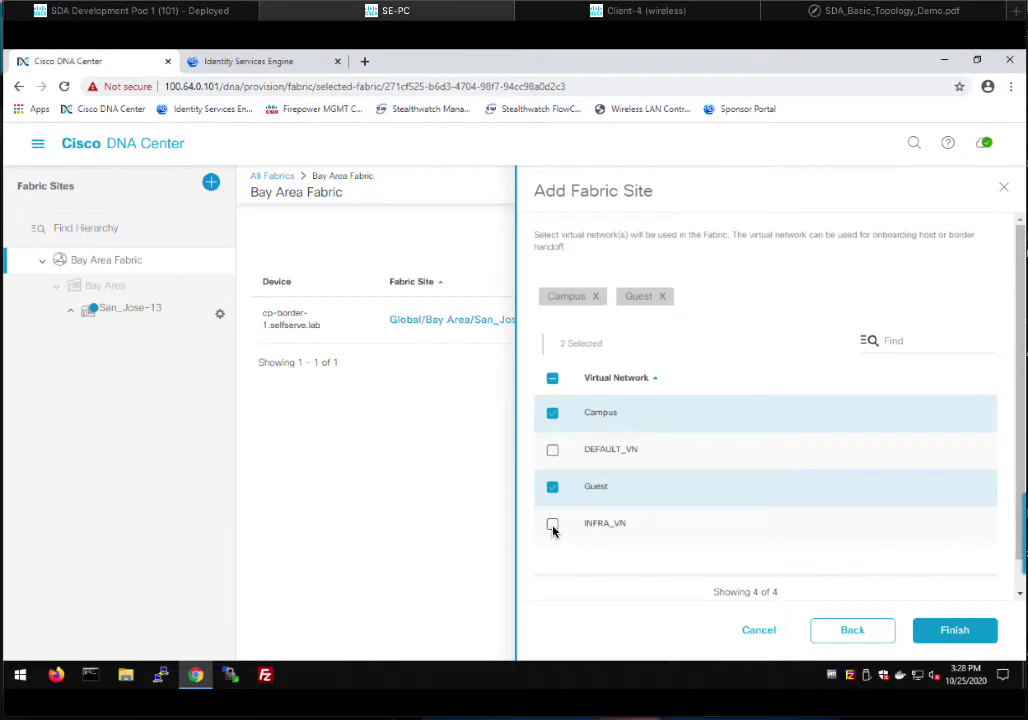
{"action": "left_click", "coordinate": [552, 523]}
{"action": "left_click", "coordinate": [949, 630]}
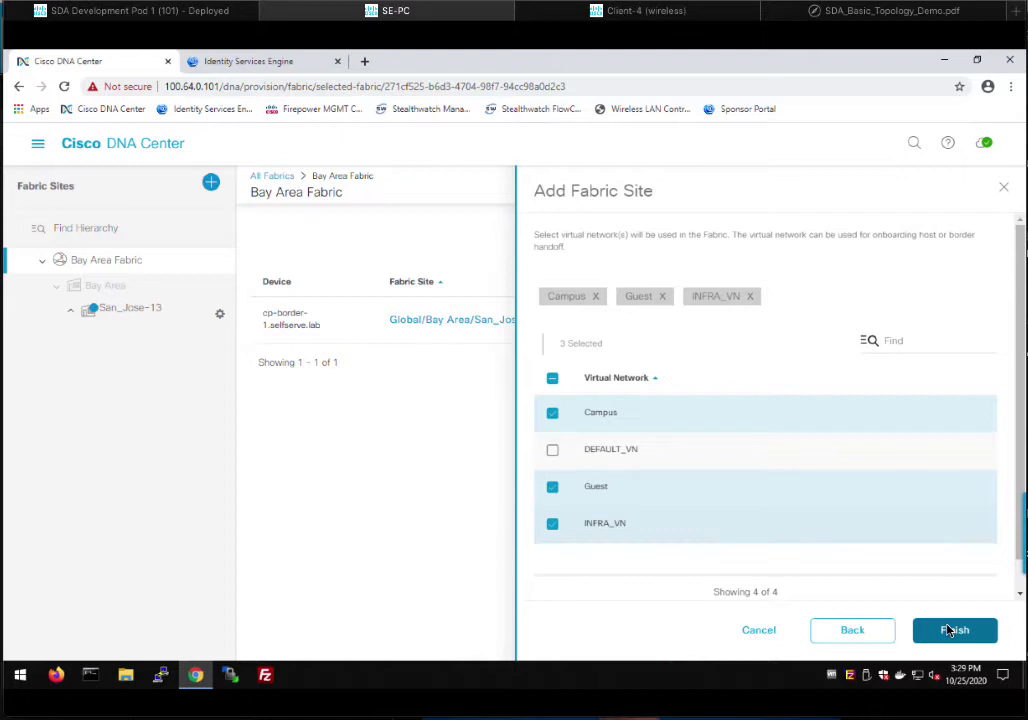
{"action": "left_click", "coordinate": [950, 630]}
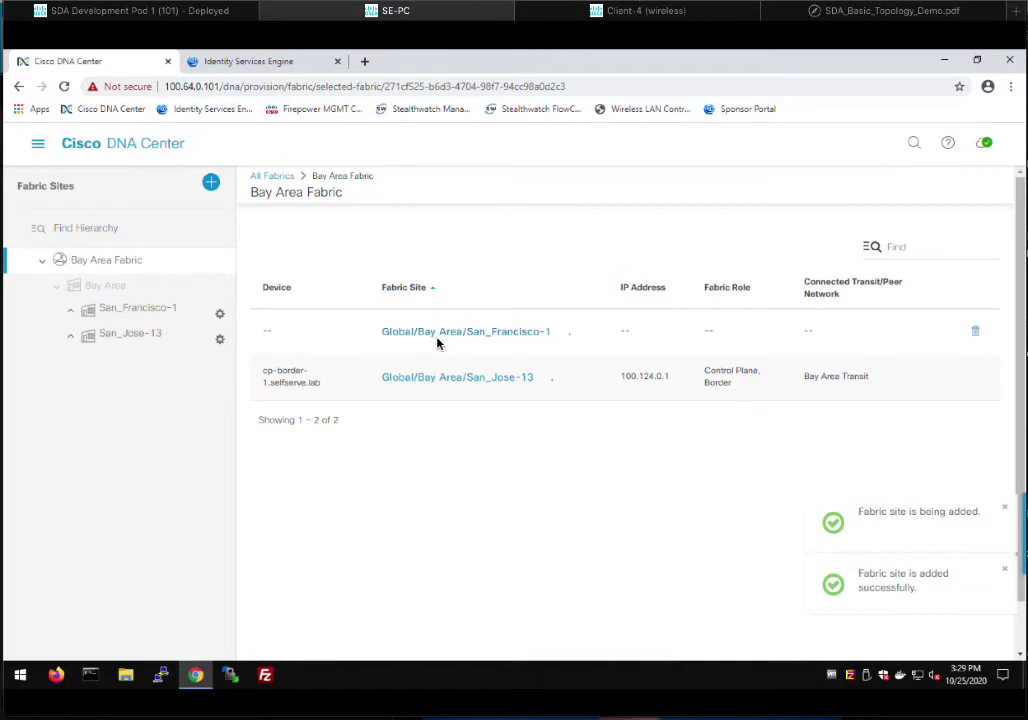
- Show San_Francisco-1's fabric infrastructure with sf-transitcp above fiab.selfserve.lab
{"action": "left_click", "coordinate": [123, 310]}
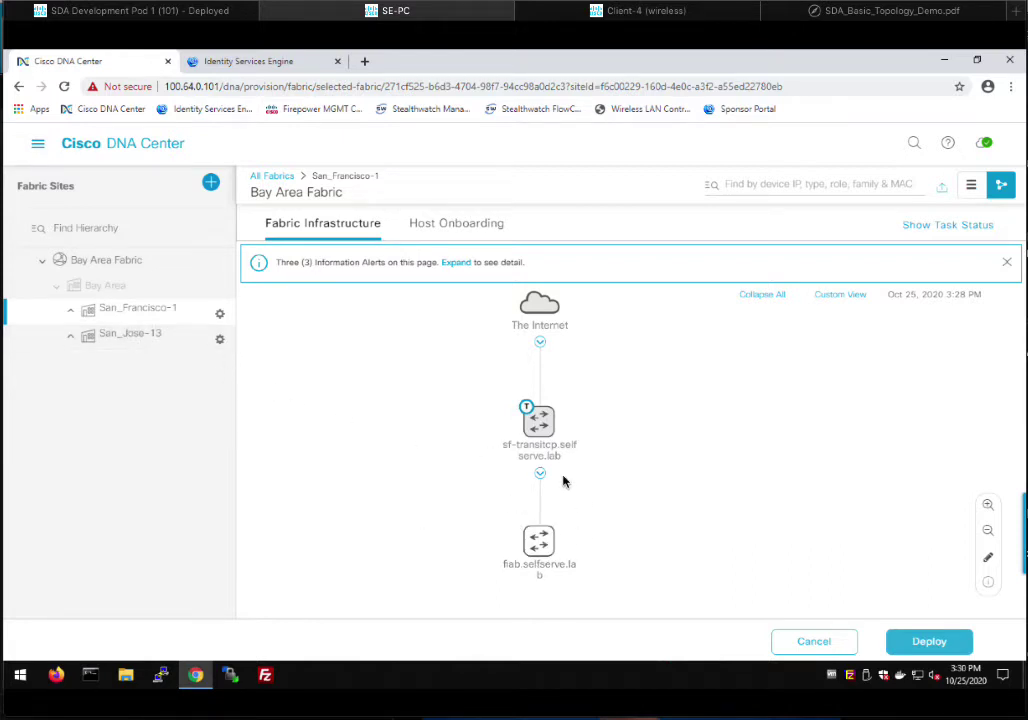
- In San_Jose-13, open cp-border-1's border handoff configuration
{"action": "left_click", "coordinate": [117, 332]}
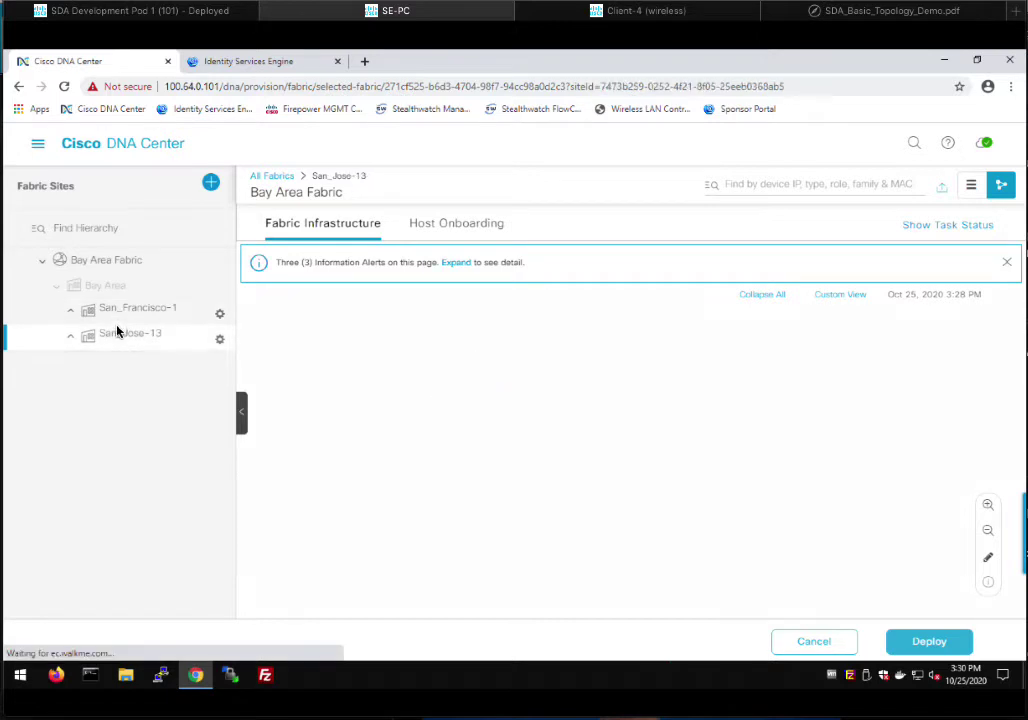
{"action": "left_click", "coordinate": [1006, 266]}
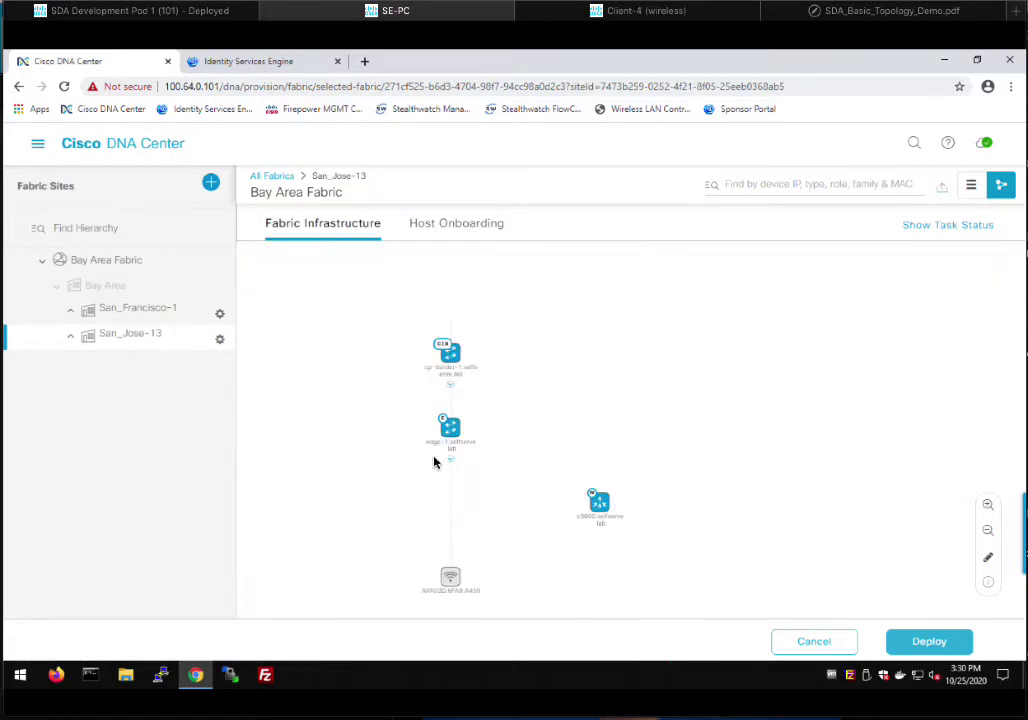
{"action": "left_click", "coordinate": [458, 360]}
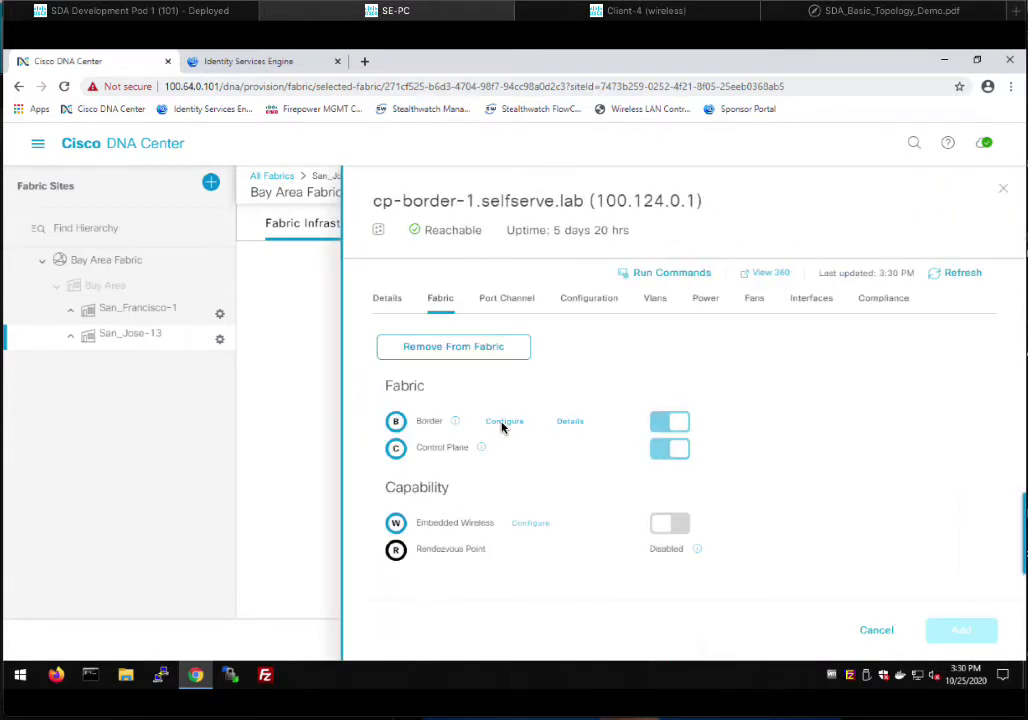
{"action": "left_click", "coordinate": [504, 423]}
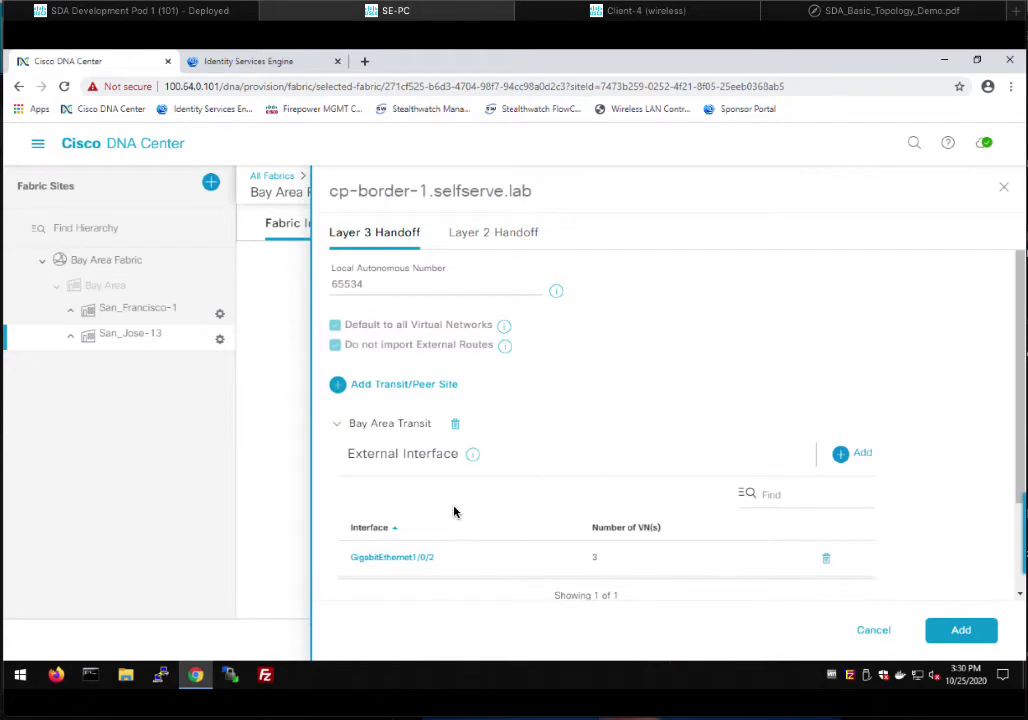
- Add SDA:SF Transit to cp-border-1's handoff, providing internet access to other sites
{"action": "left_click", "coordinate": [337, 426]}
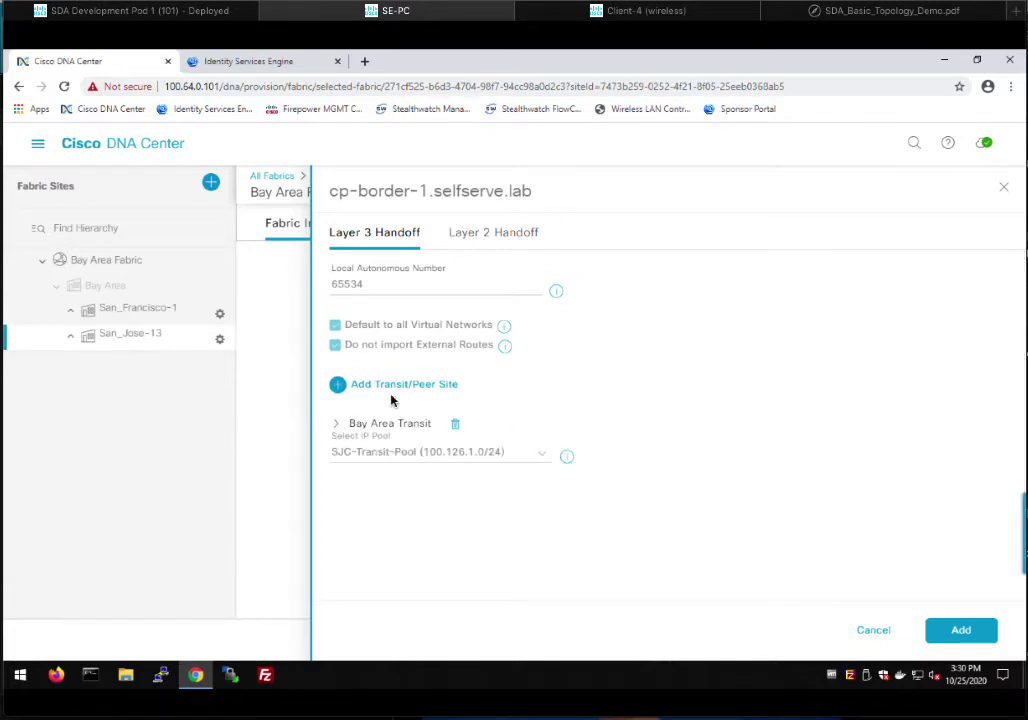
{"action": "left_click", "coordinate": [347, 386]}
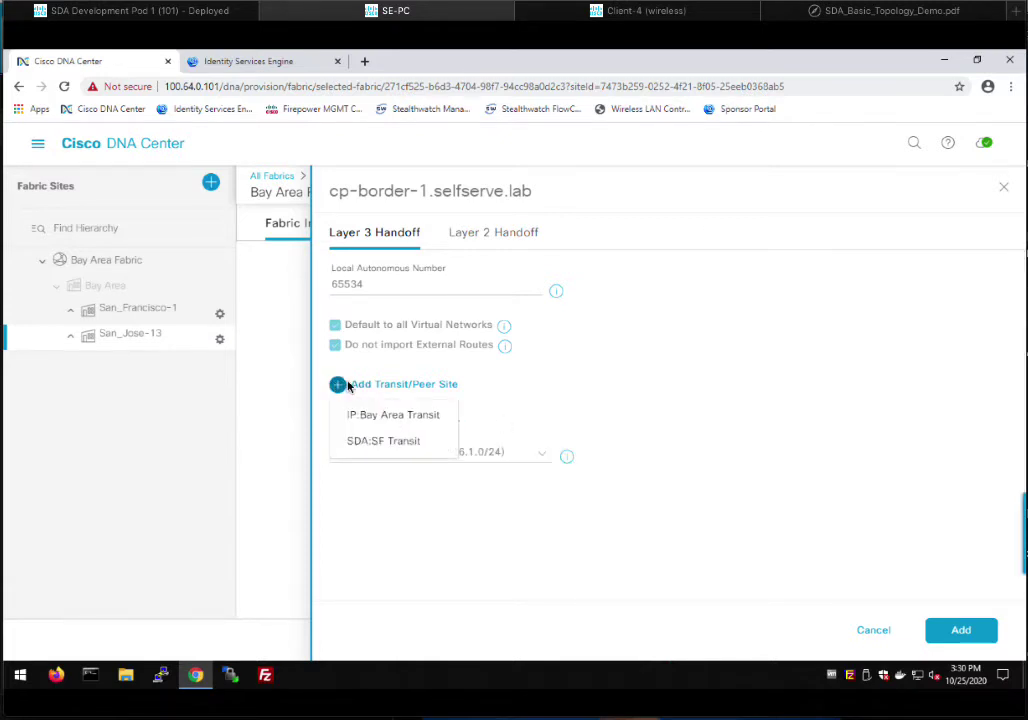
{"action": "left_click", "coordinate": [399, 448]}
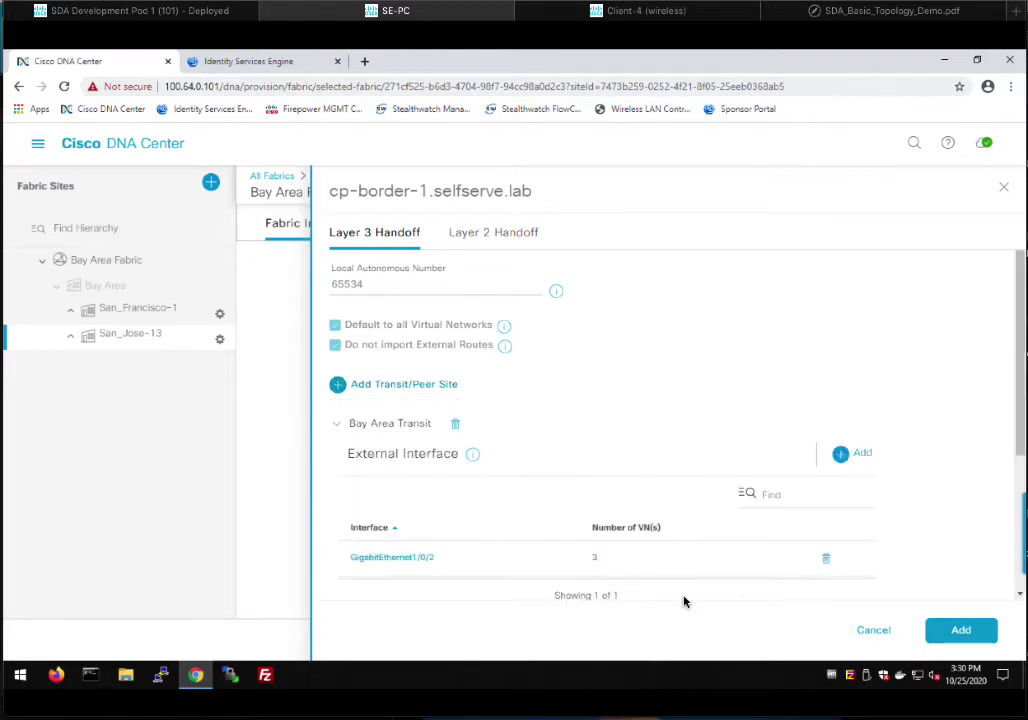
{"action": "scroll", "coordinate": [841, 470], "scroll_direction": "down", "scroll_amount": 2}
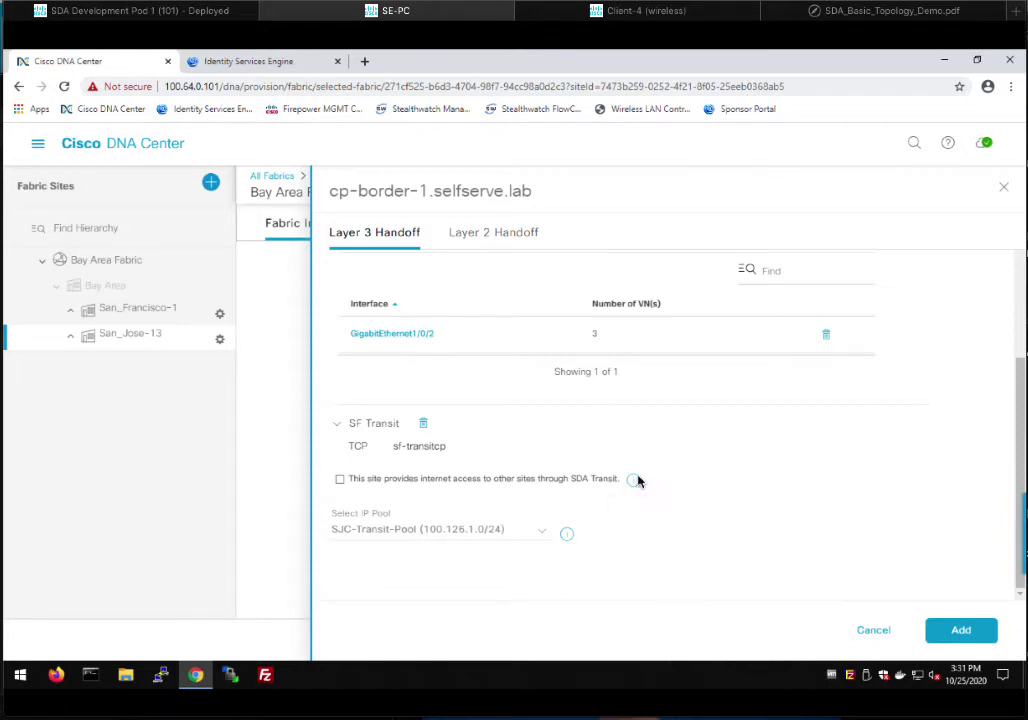
{"action": "mouse_move", "coordinate": [637, 481]}
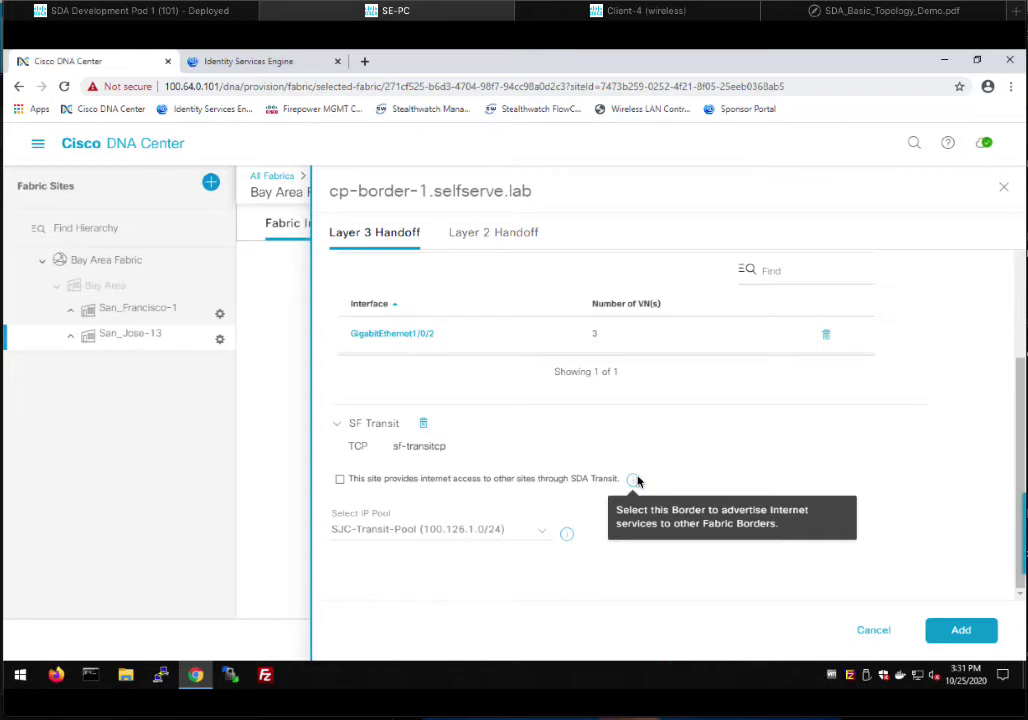
{"action": "left_click", "coordinate": [339, 479]}
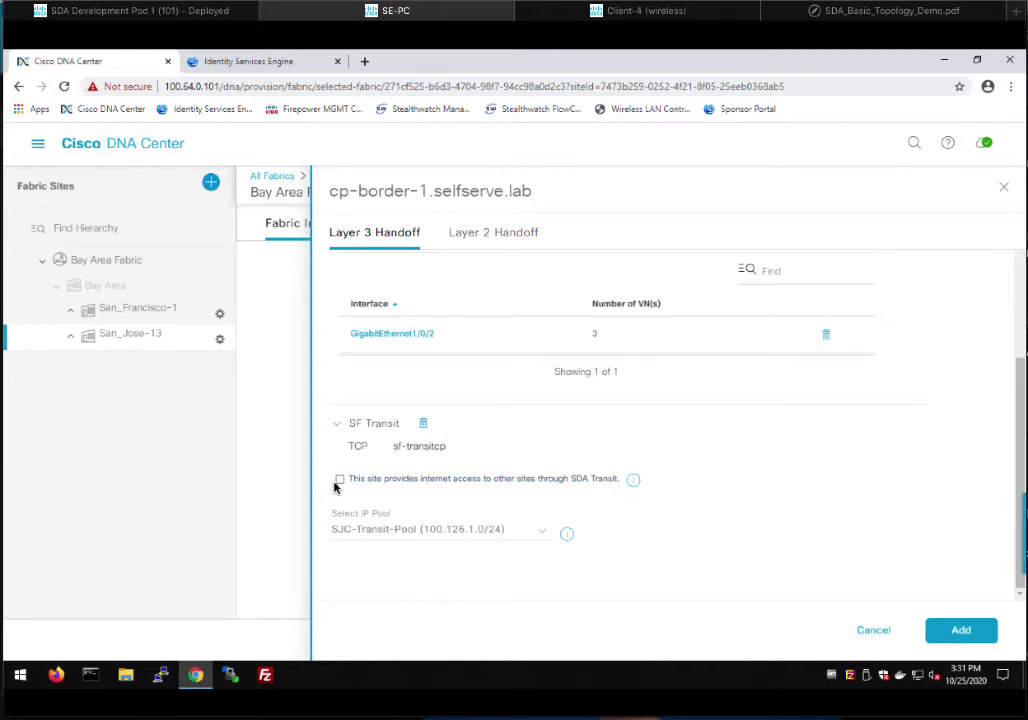
{"action": "left_click", "coordinate": [960, 629]}
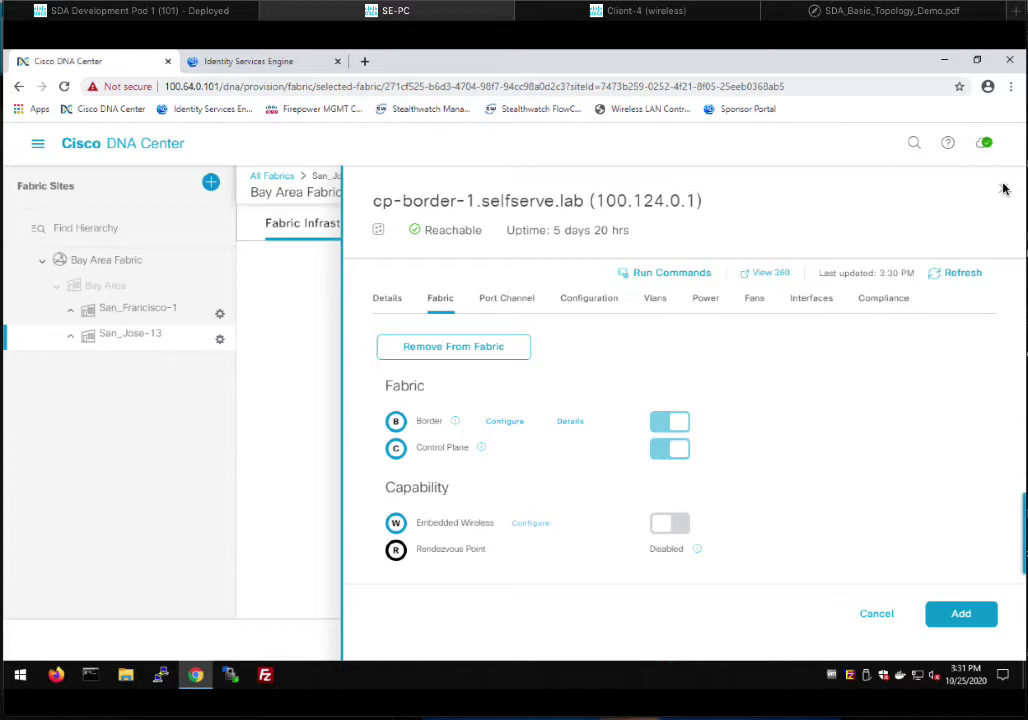
- Confirm cp-border-1's changes and deploy the San_Jose-13 fabric now
{"action": "left_click", "coordinate": [962, 619]}
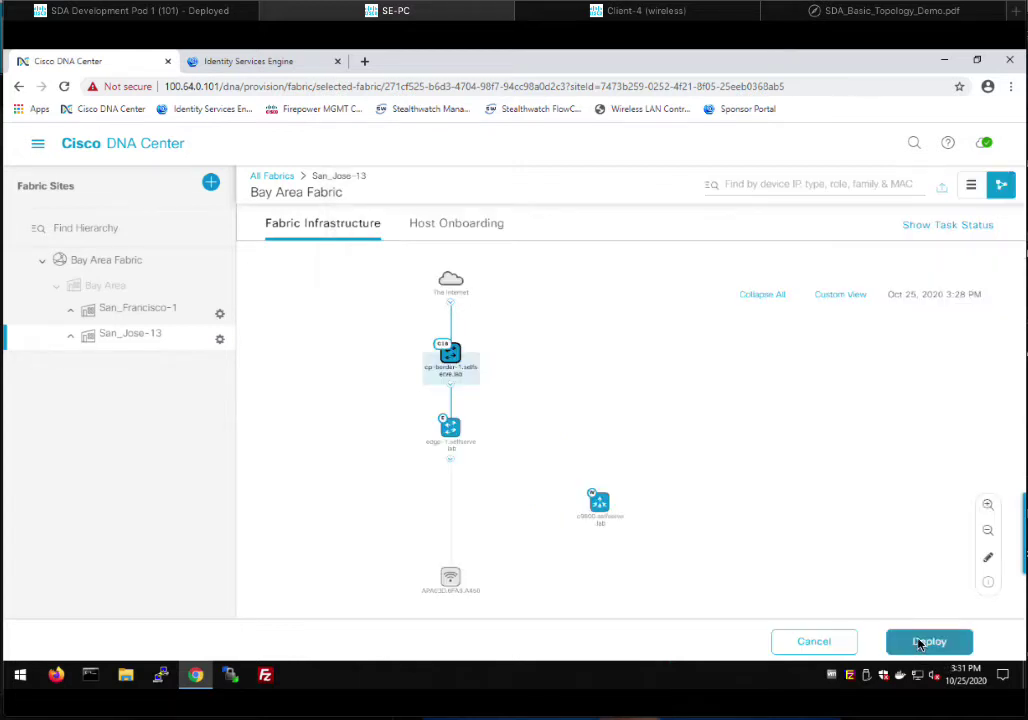
{"action": "left_click", "coordinate": [945, 643]}
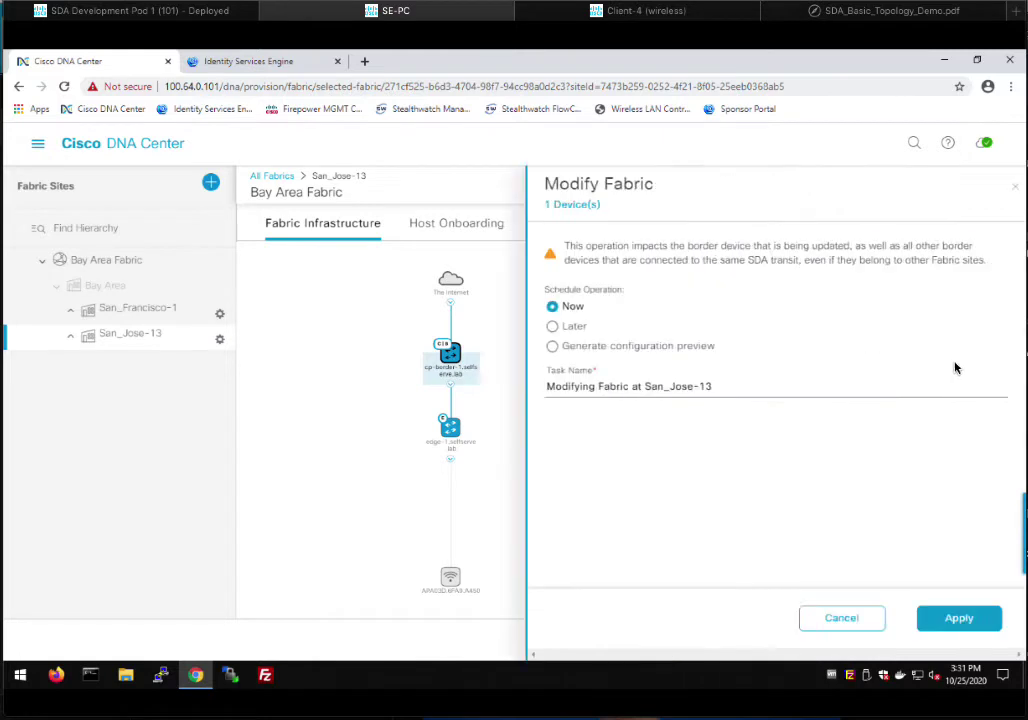
{"action": "left_click", "coordinate": [960, 618]}
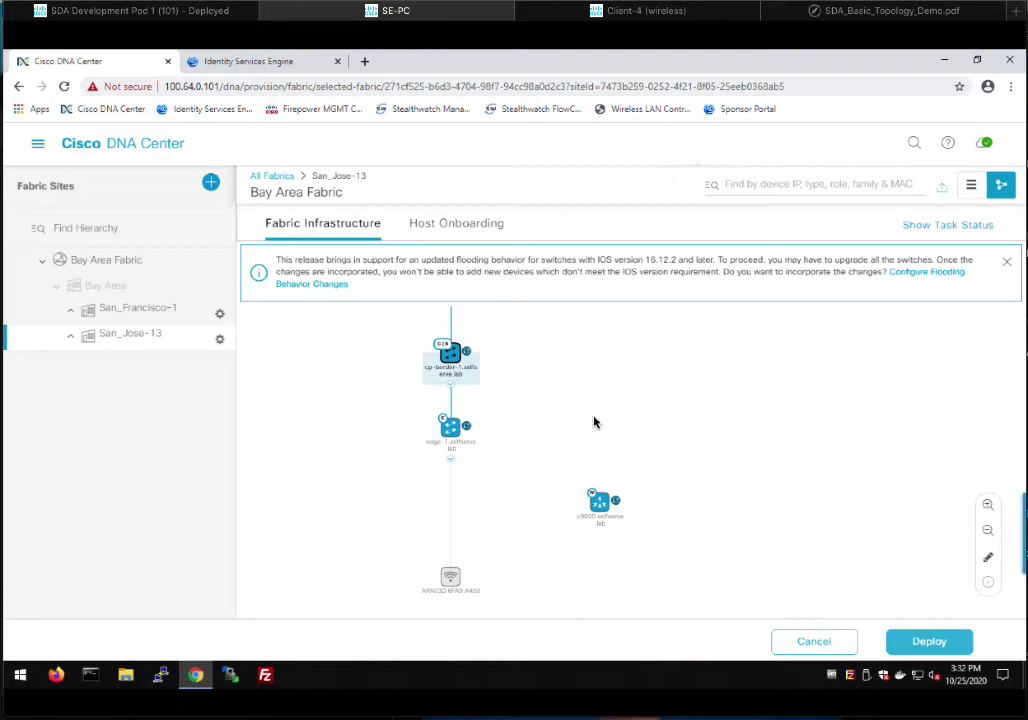
- Return to San_Francisco-1's fabric topology with sf-transitcp and fiab.selfserve.lab
{"action": "left_click", "coordinate": [110, 316]}
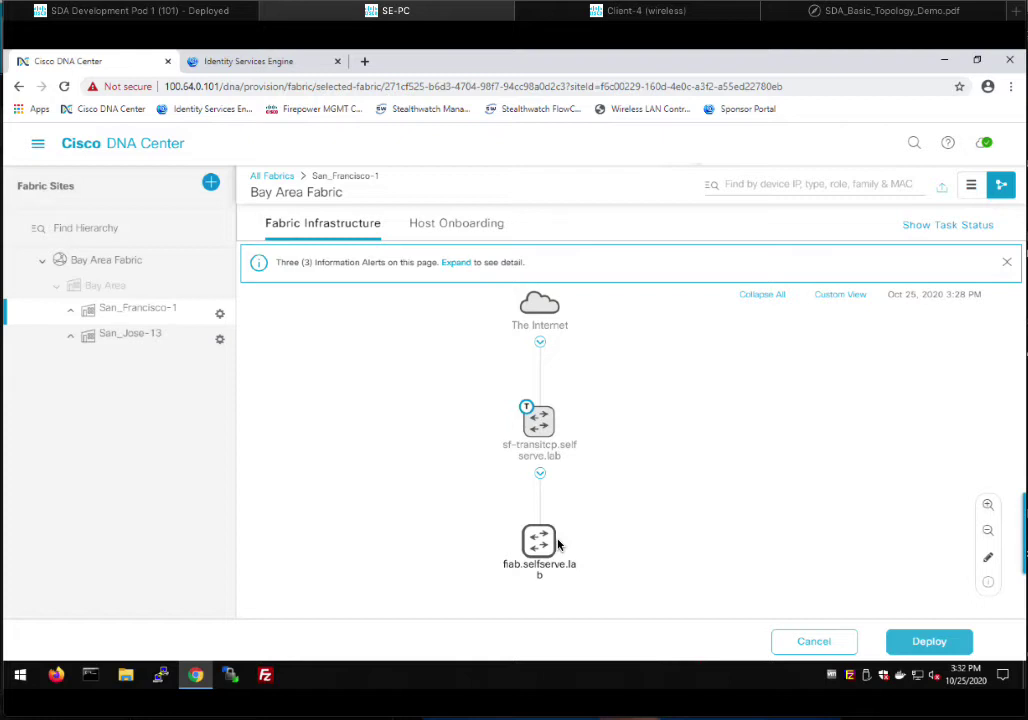
- Give fiab.selfserve.lab the Edge, Control Plane and Border roles, opening its Layer 3 Handoff
{"action": "left_click", "coordinate": [545, 542]}
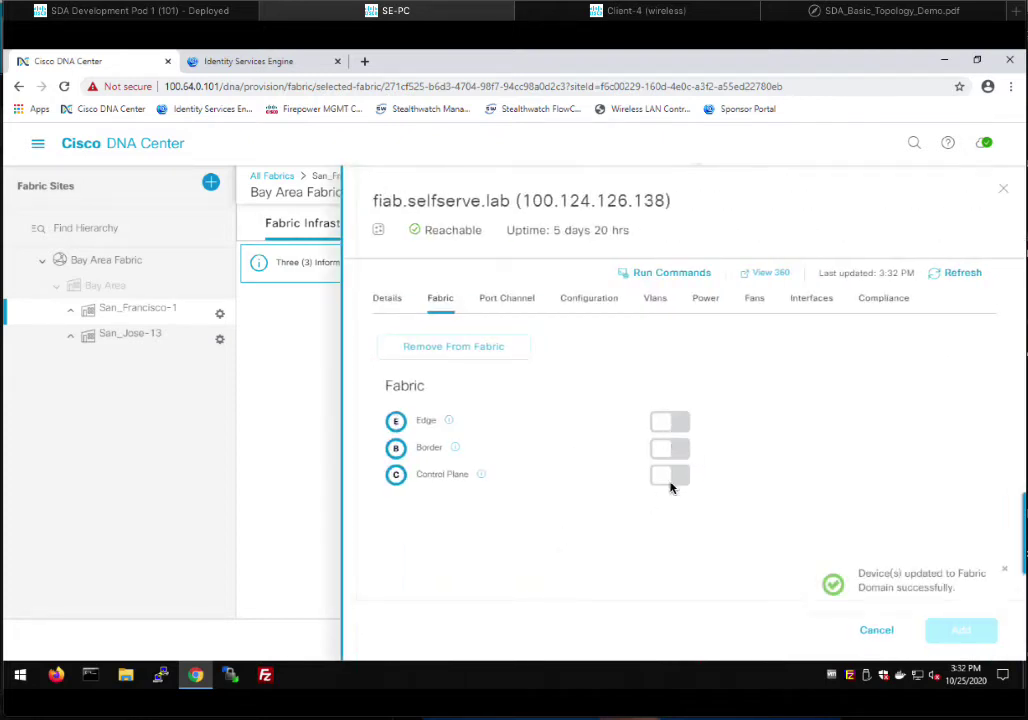
{"action": "left_click", "coordinate": [668, 422]}
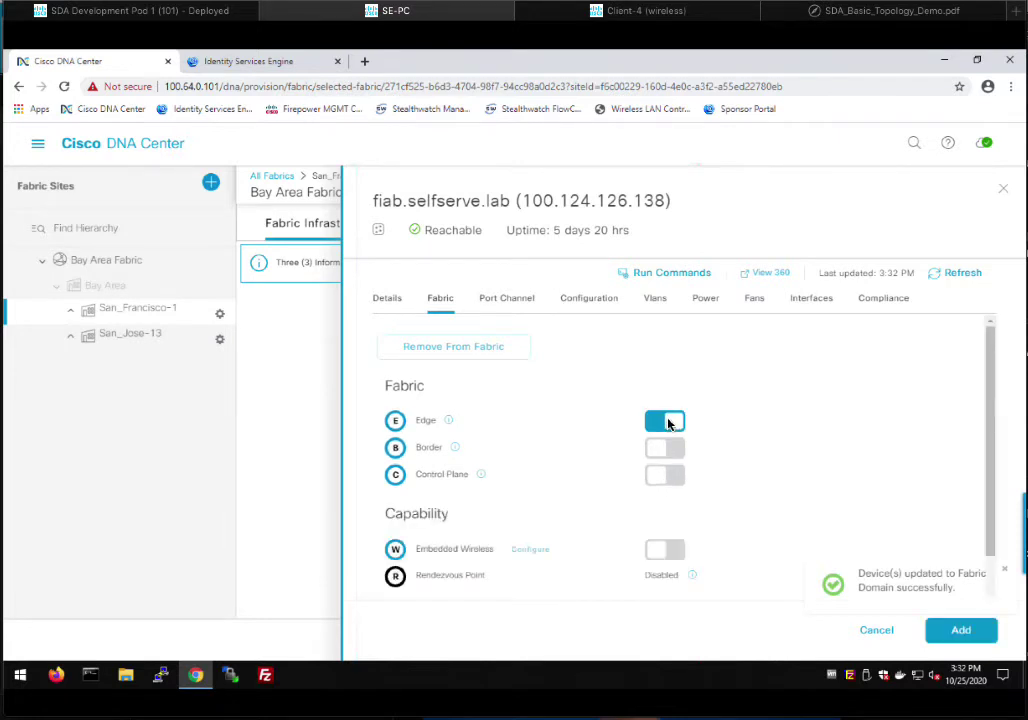
{"action": "left_click", "coordinate": [673, 482]}
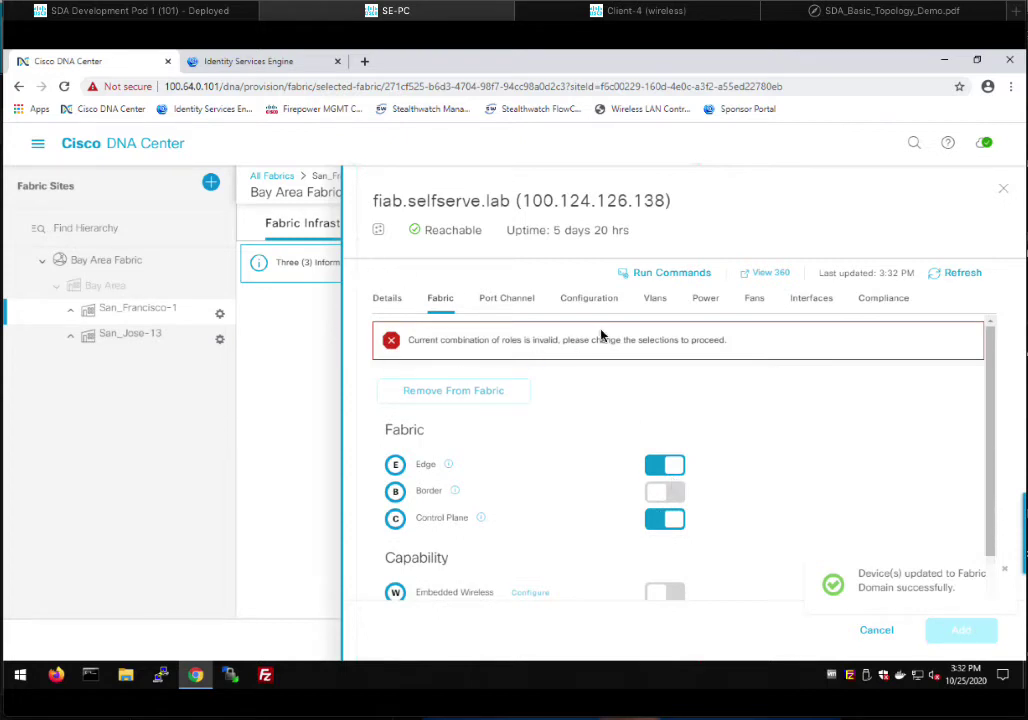
{"action": "left_click", "coordinate": [660, 493]}
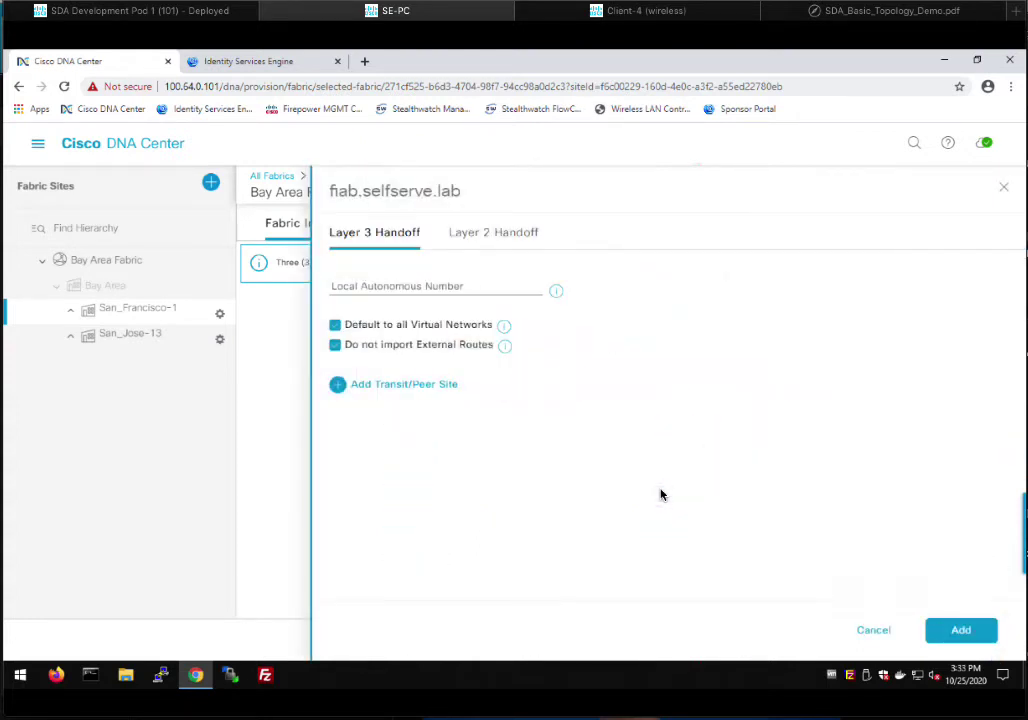
- Give fiab's border local autonomous number 65534 and the SDA:SF Transit handoff, then add it
{"action": "left_click", "coordinate": [425, 287]}
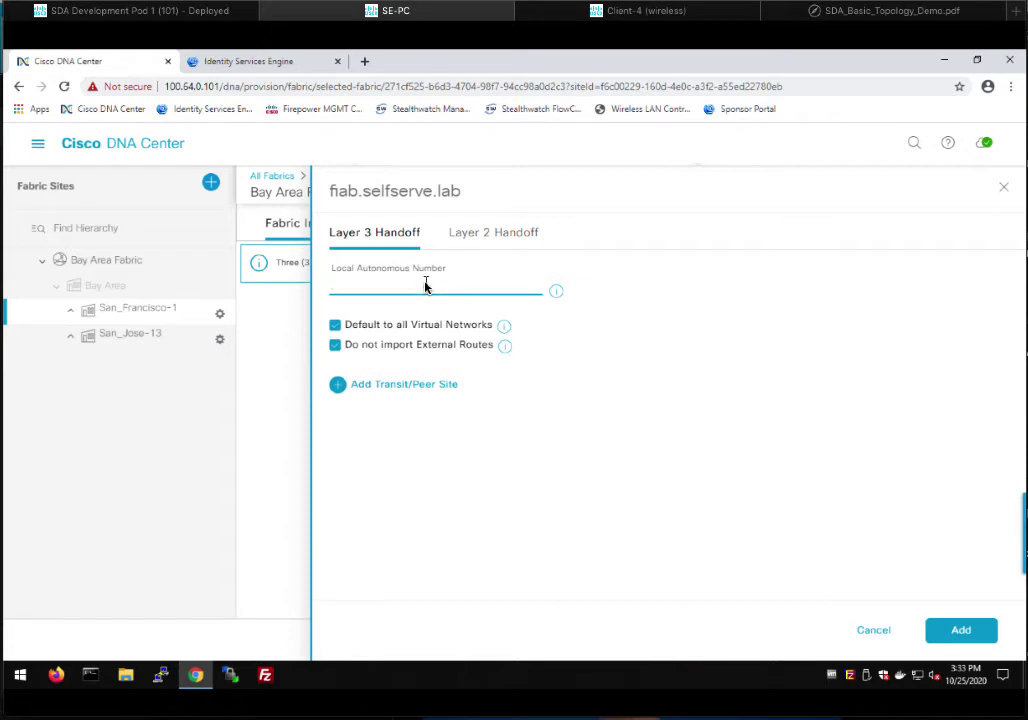
{"action": "type", "text": "65534"}
{"action": "left_click", "coordinate": [423, 386]}
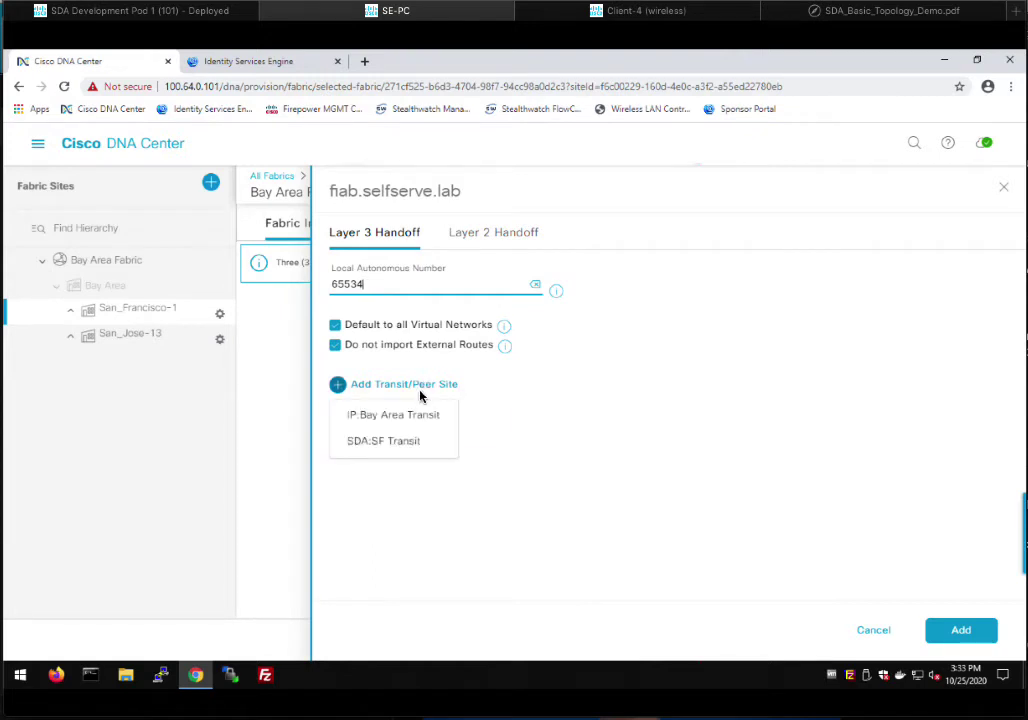
{"action": "left_click", "coordinate": [392, 466]}
{"action": "left_click", "coordinate": [415, 389]}
{"action": "left_click", "coordinate": [395, 441]}
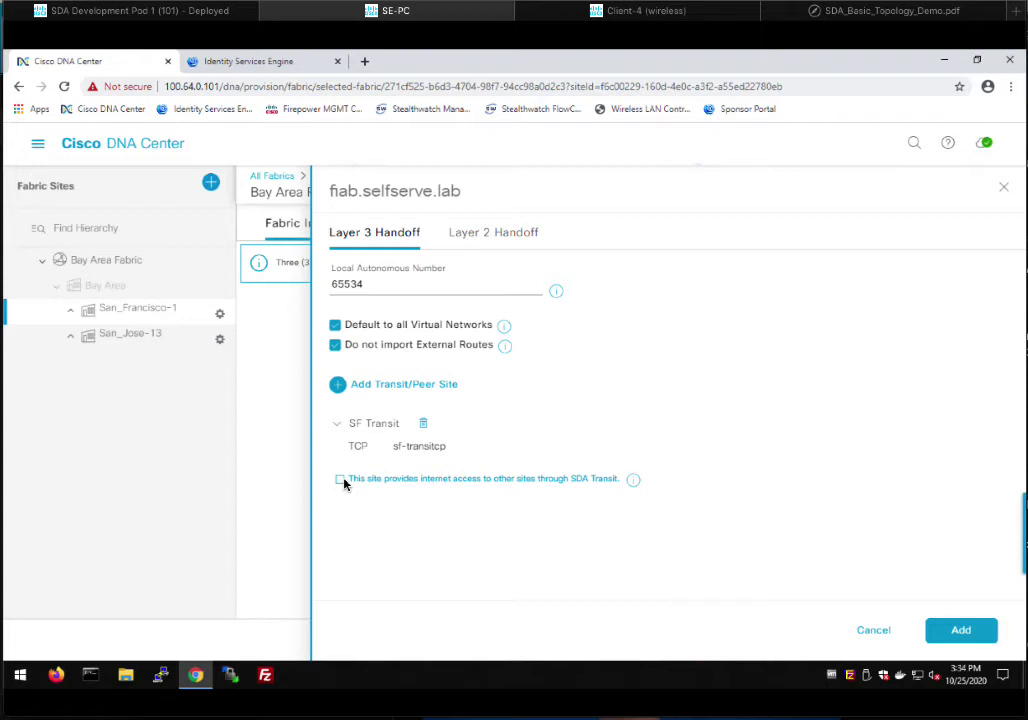
{"action": "left_click", "coordinate": [961, 629]}
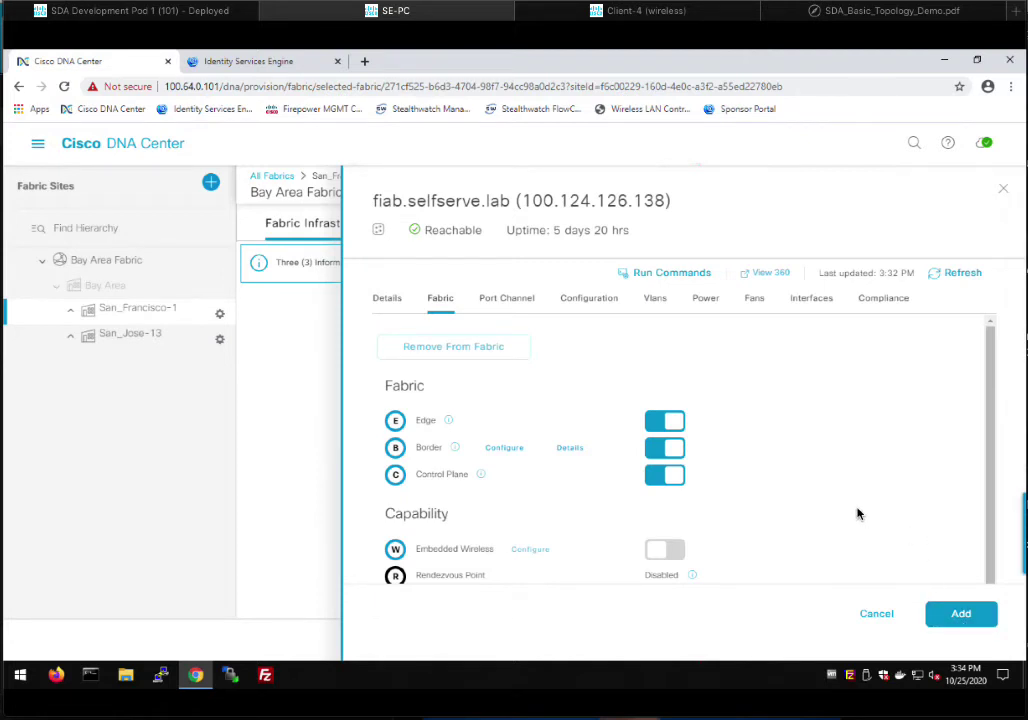
- Enable embedded wireless on fiab.selfserve.lab with SF-1-2 in its managed scope
{"action": "scroll", "coordinate": [808, 505], "scroll_direction": "down", "scroll_amount": 1}
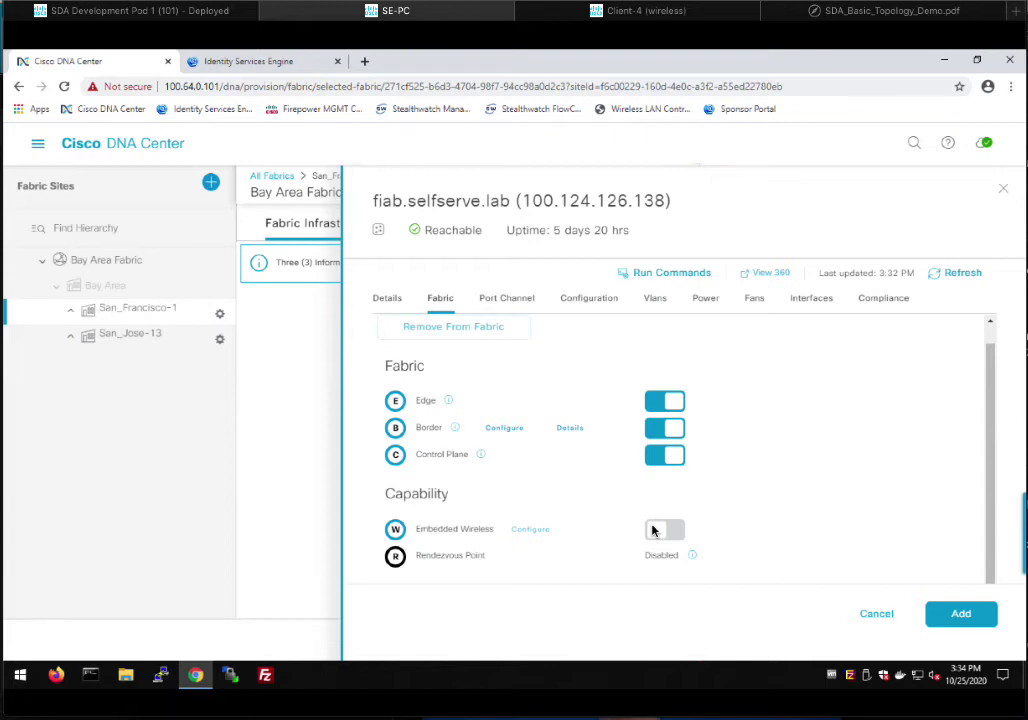
{"action": "left_click", "coordinate": [652, 530]}
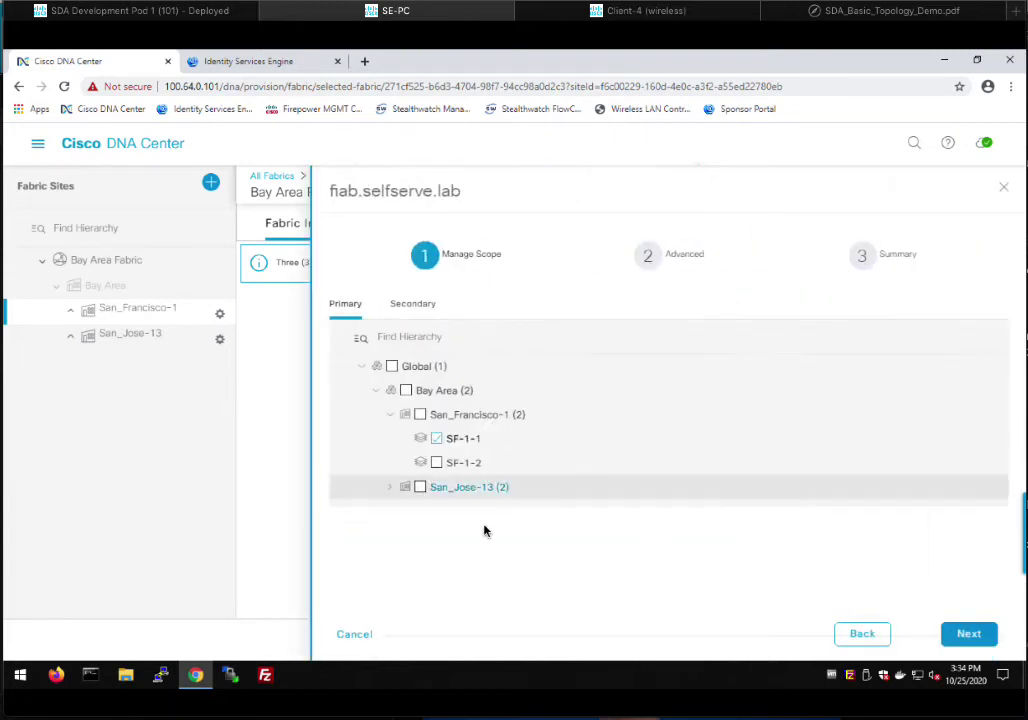
{"action": "left_click", "coordinate": [436, 463]}
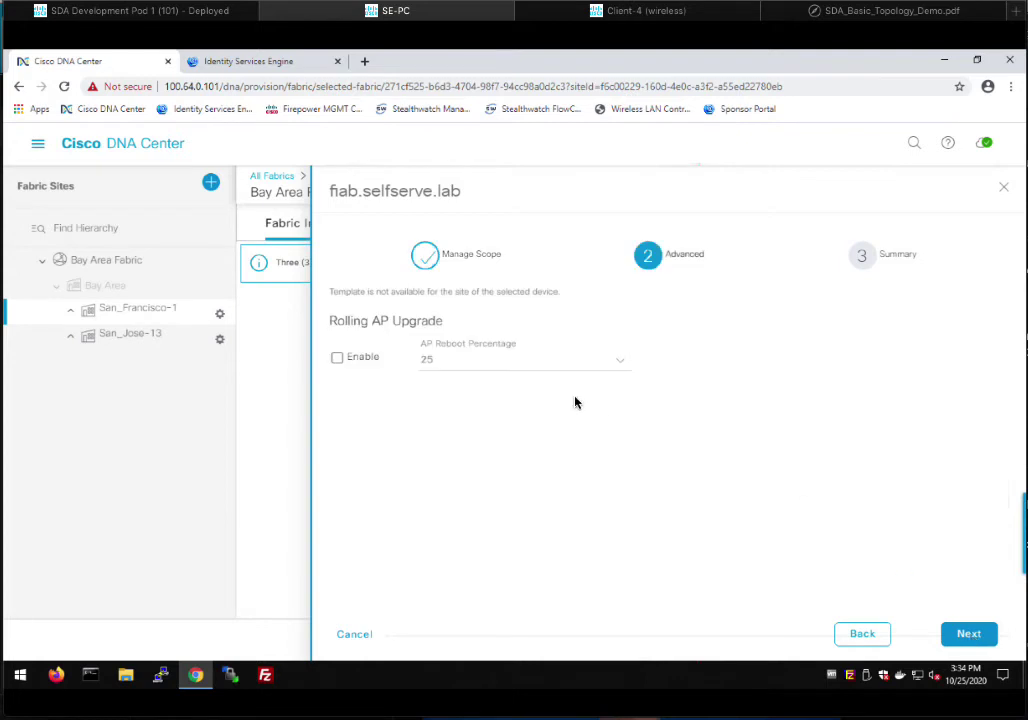
{"action": "left_click", "coordinate": [964, 635]}
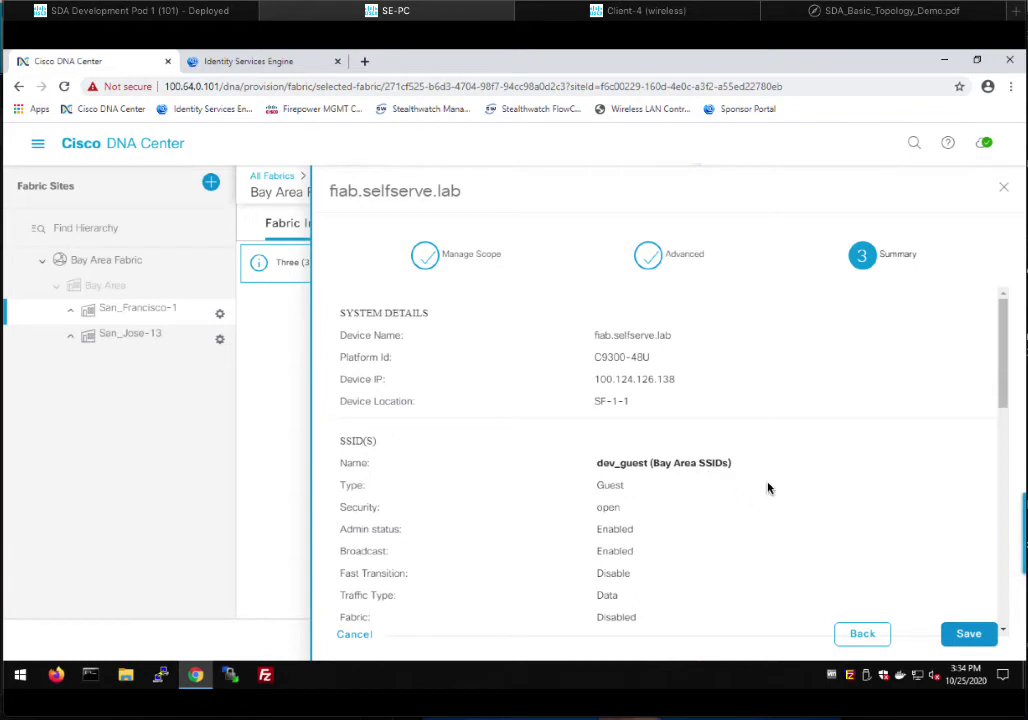
- Review the Summary's system details and the dev_guest and dev_campus SSIDs
{"action": "scroll", "coordinate": [659, 427], "scroll_direction": "down", "scroll_amount": 3}
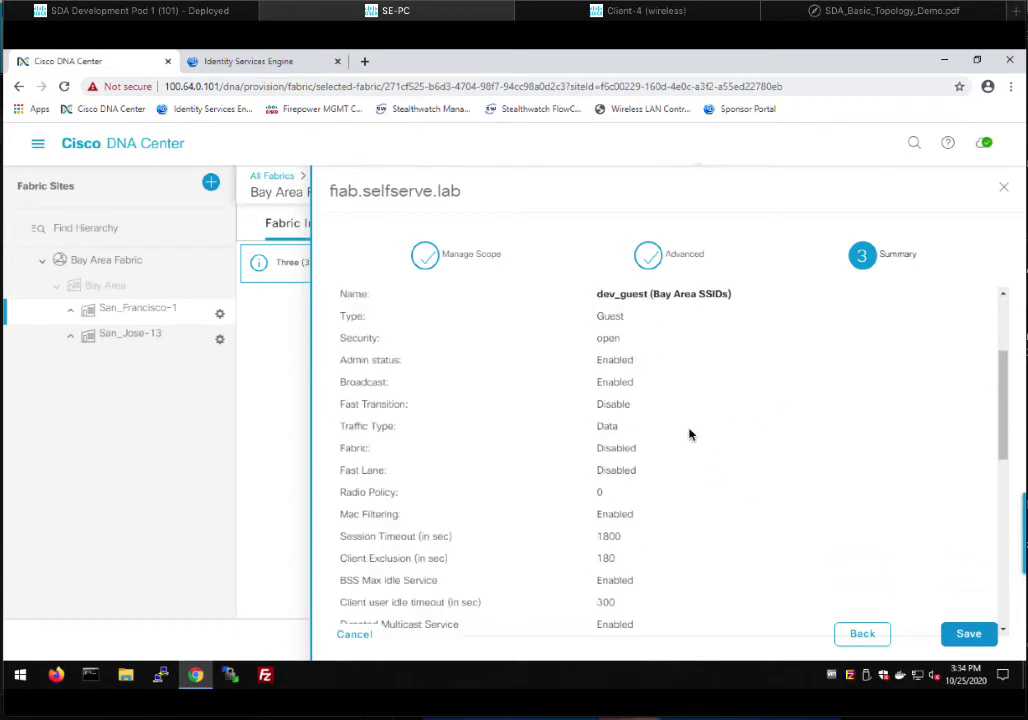
{"action": "scroll", "coordinate": [690, 434], "scroll_direction": "down", "scroll_amount": 3}
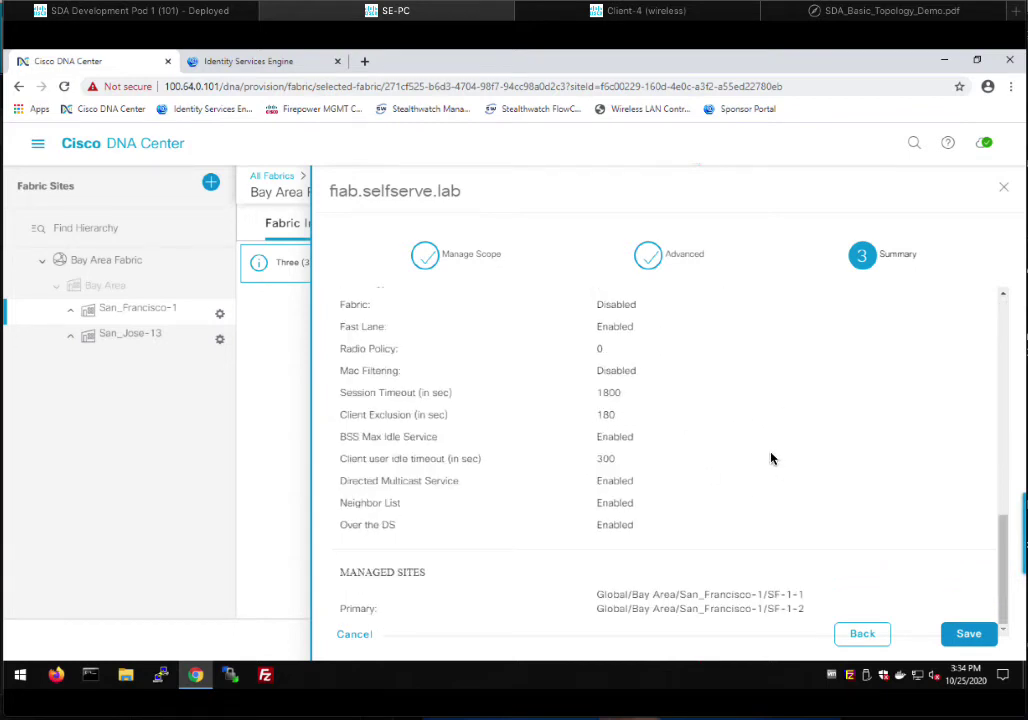
{"action": "scroll", "coordinate": [772, 456], "scroll_direction": "up", "scroll_amount": 5}
{"action": "scroll", "coordinate": [766, 459], "scroll_direction": "down", "scroll_amount": 3}
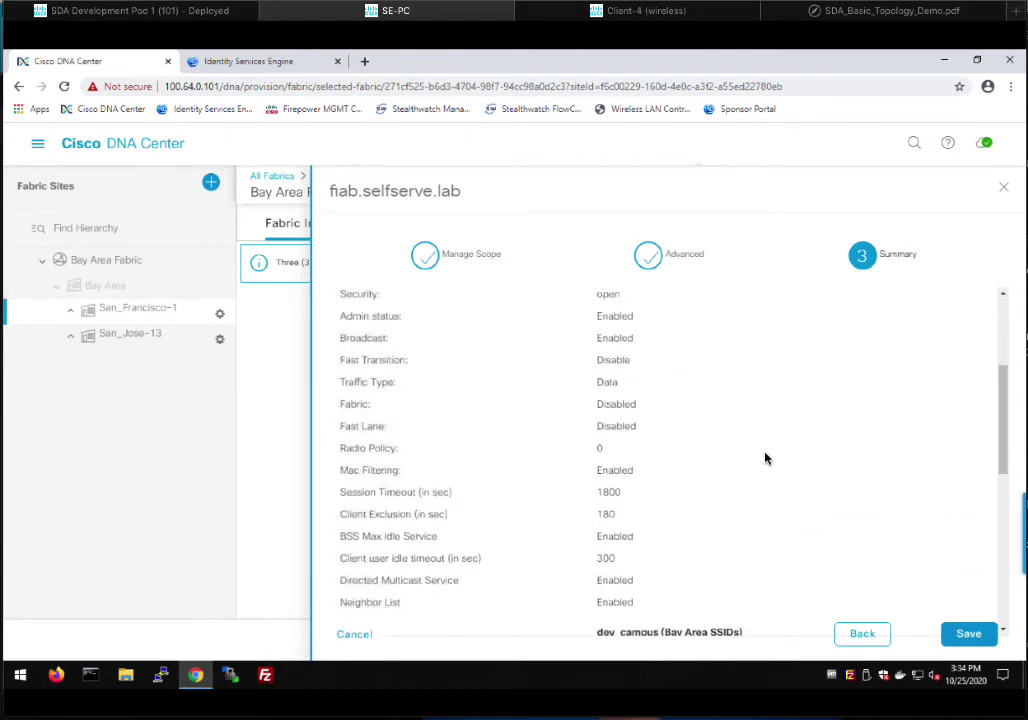
{"action": "scroll", "coordinate": [743, 457], "scroll_direction": "up", "scroll_amount": 1}
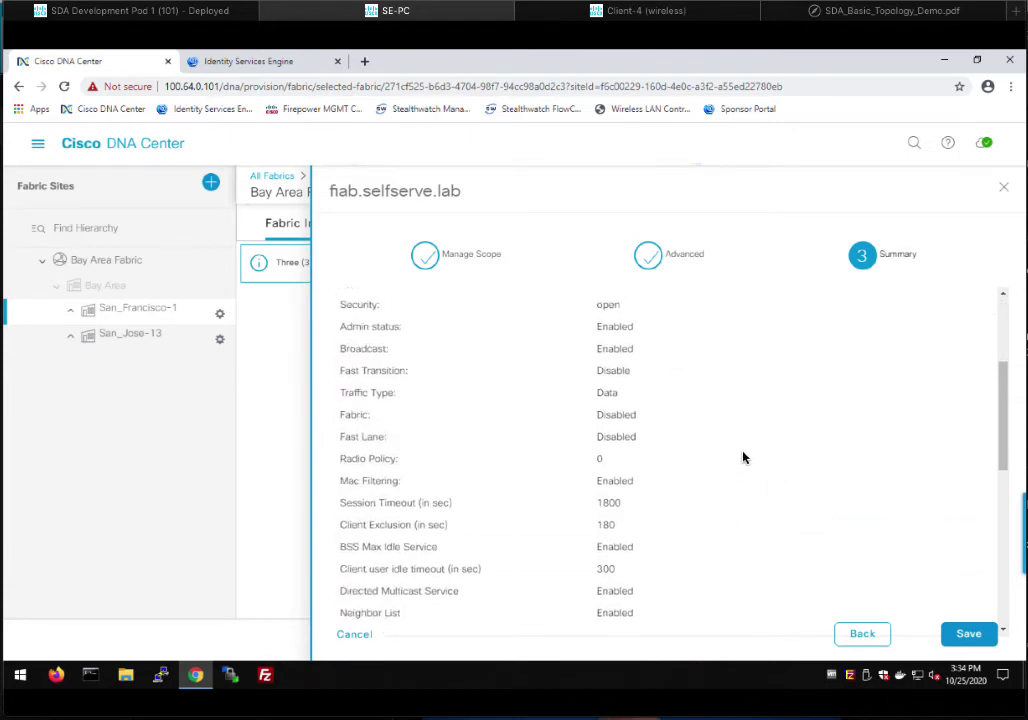
{"action": "scroll", "coordinate": [743, 457], "scroll_direction": "up", "scroll_amount": 3}
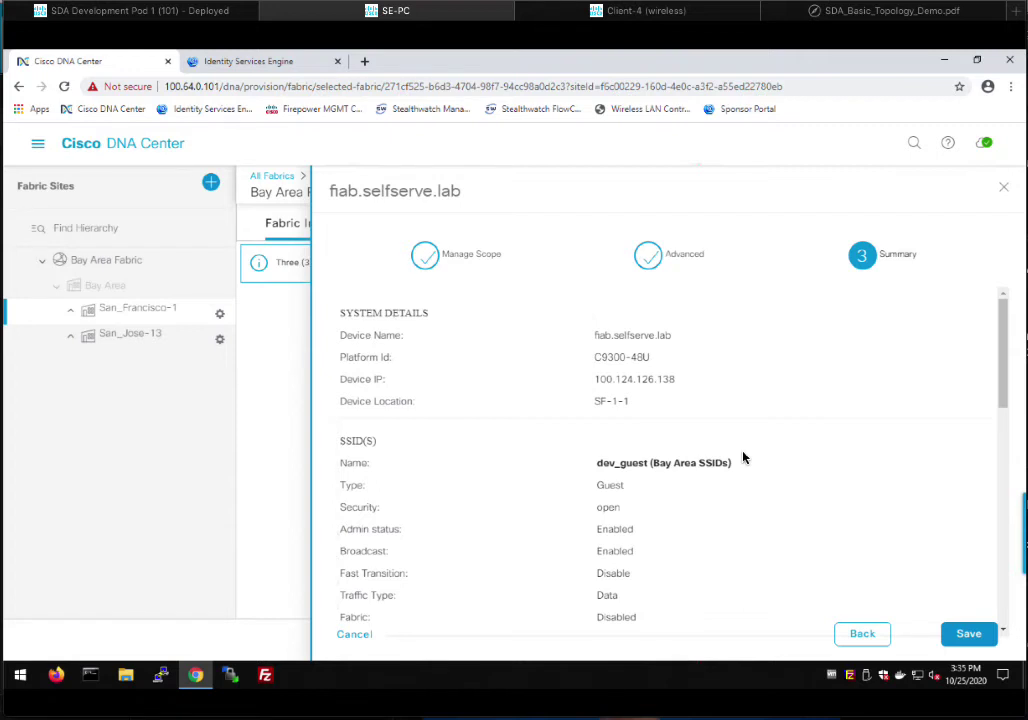
- Save the wireless settings, add fiab.selfserve.lab with its C|B|E|W roles, and deploy immediately
{"action": "left_click", "coordinate": [968, 634]}
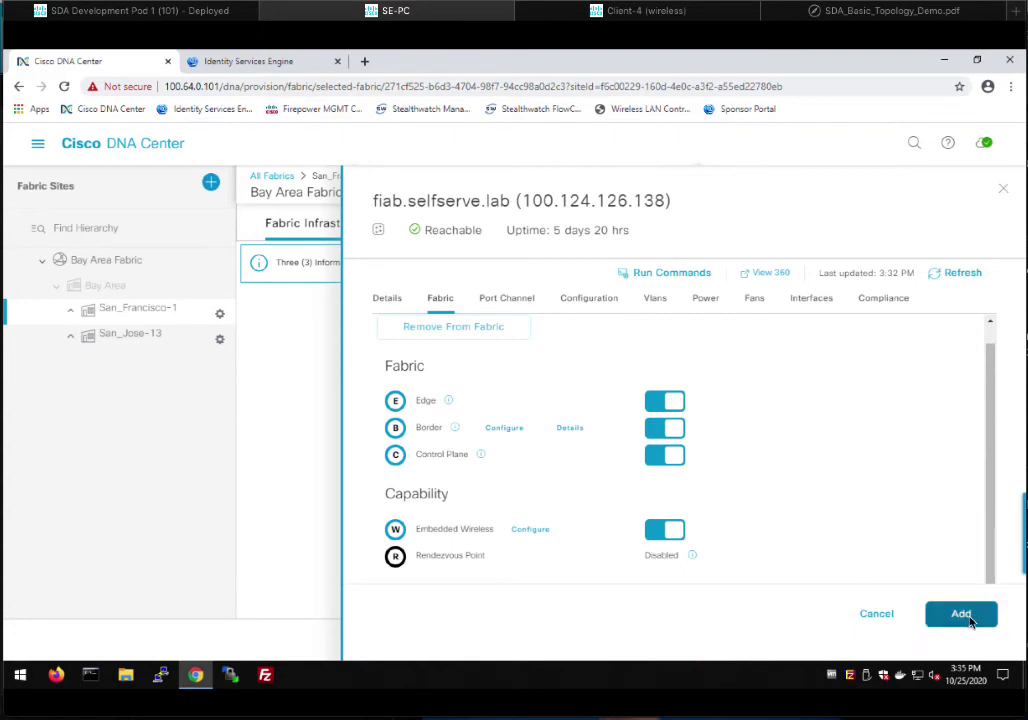
{"action": "left_click", "coordinate": [965, 619]}
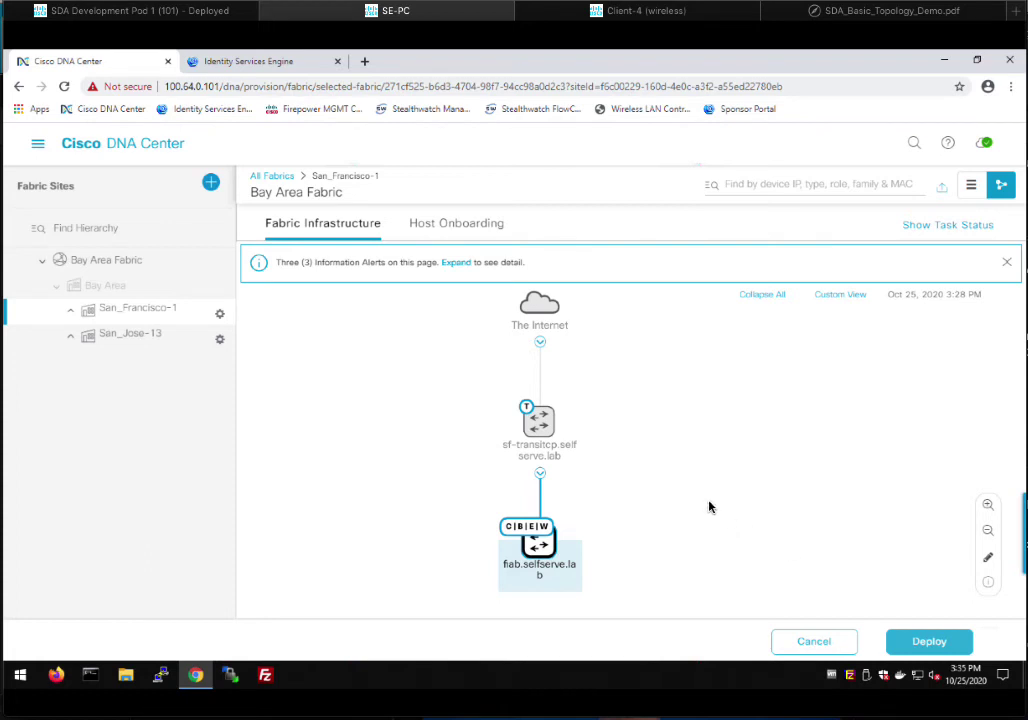
{"action": "left_click", "coordinate": [925, 642]}
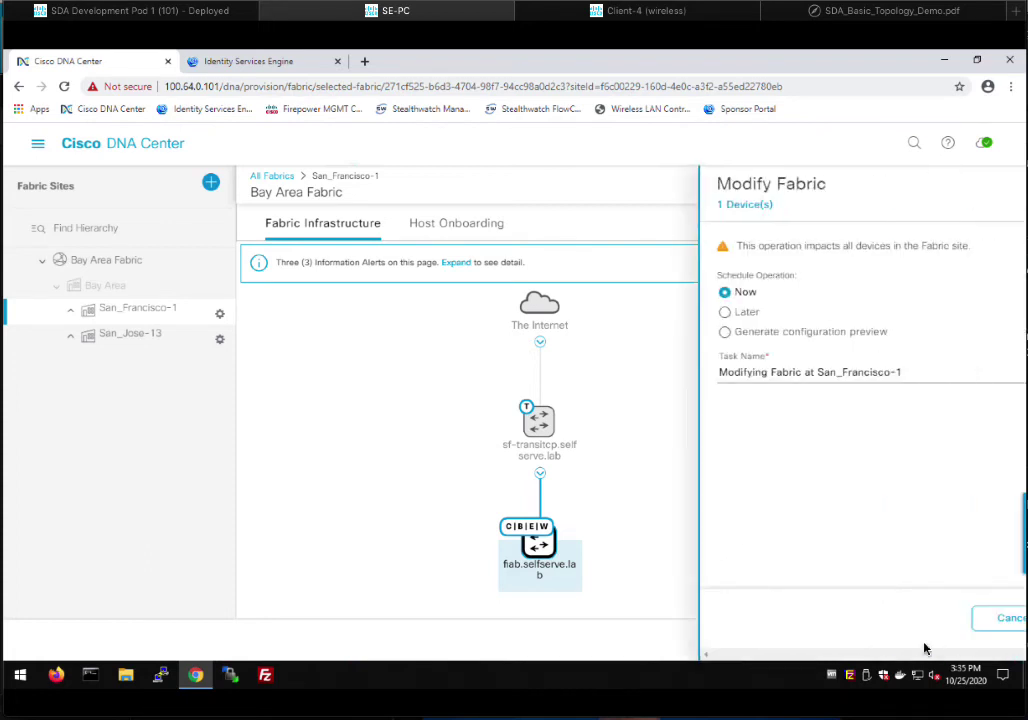
{"action": "left_click", "coordinate": [931, 620]}
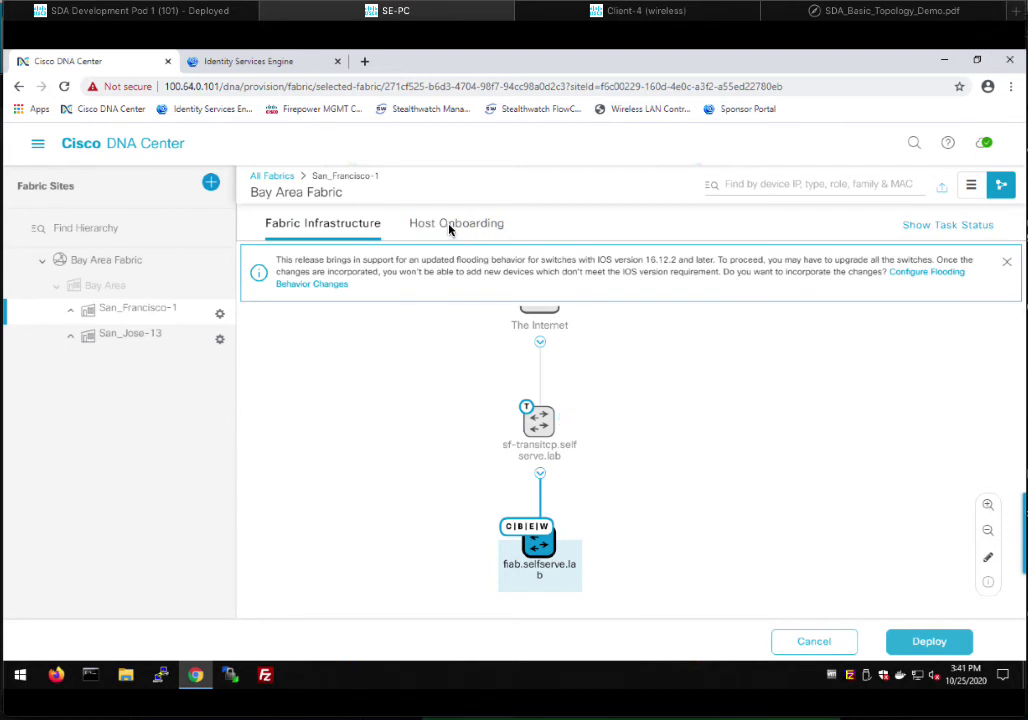
- Apply the Closed Authentication host onboarding template to San_Francisco-1 immediately
{"action": "left_click", "coordinate": [449, 226]}
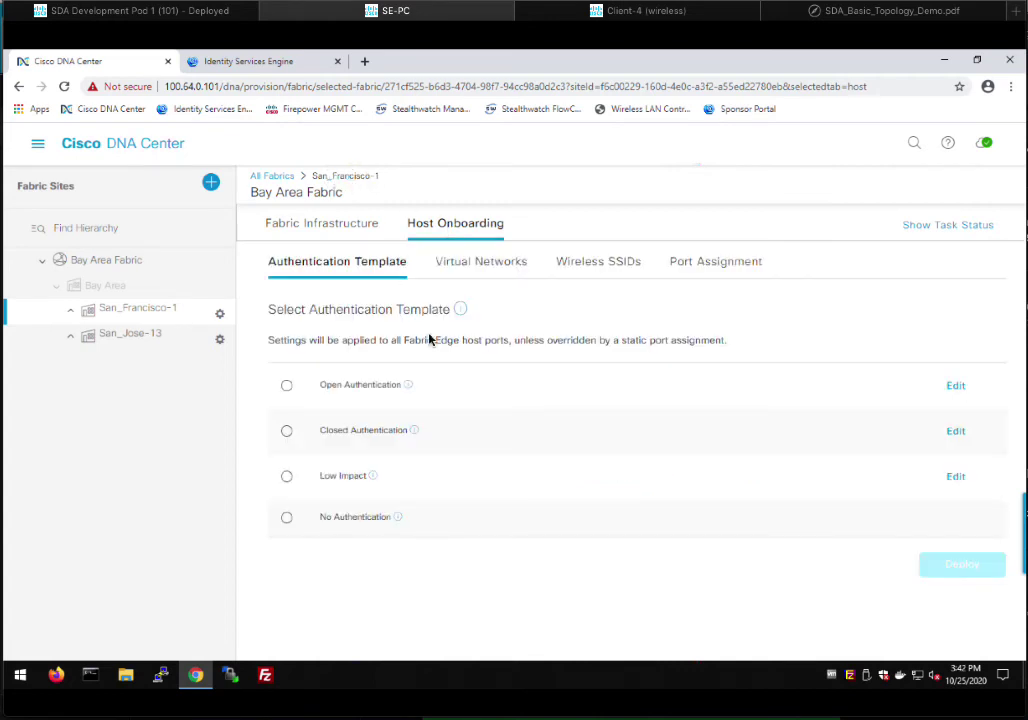
{"action": "left_click", "coordinate": [287, 431]}
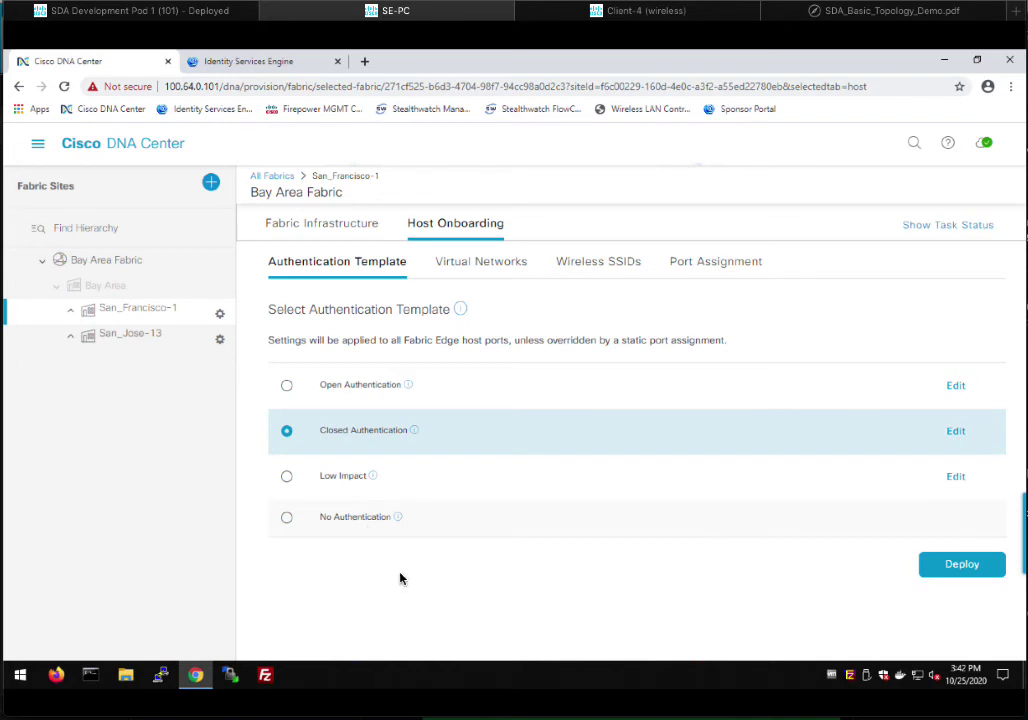
{"action": "left_click", "coordinate": [967, 573]}
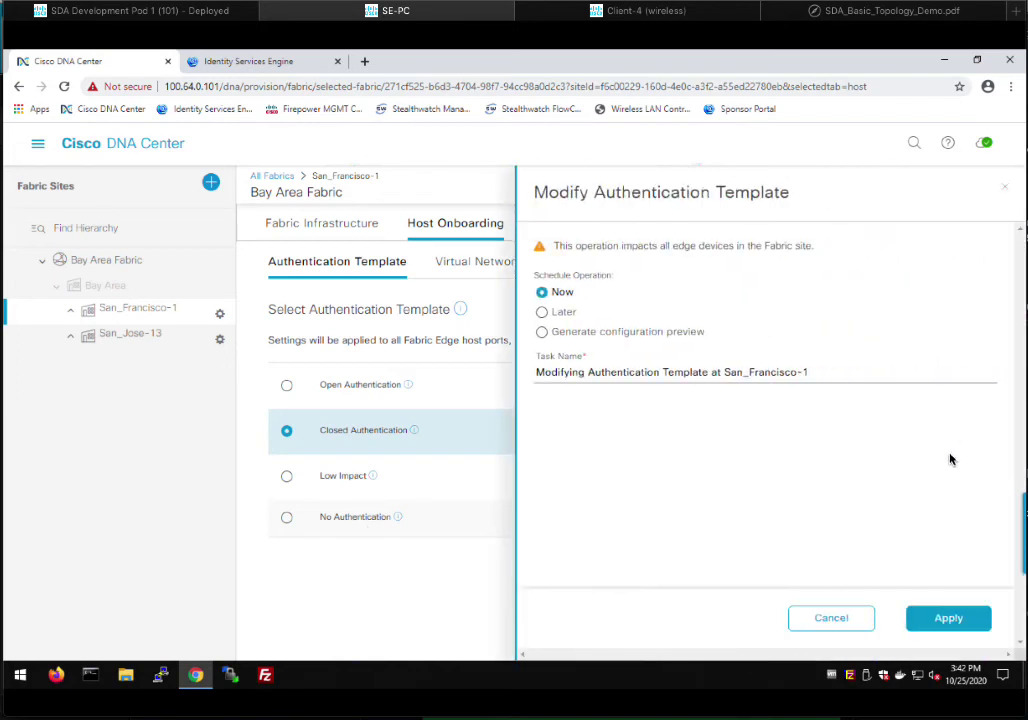
{"action": "left_click", "coordinate": [950, 624]}
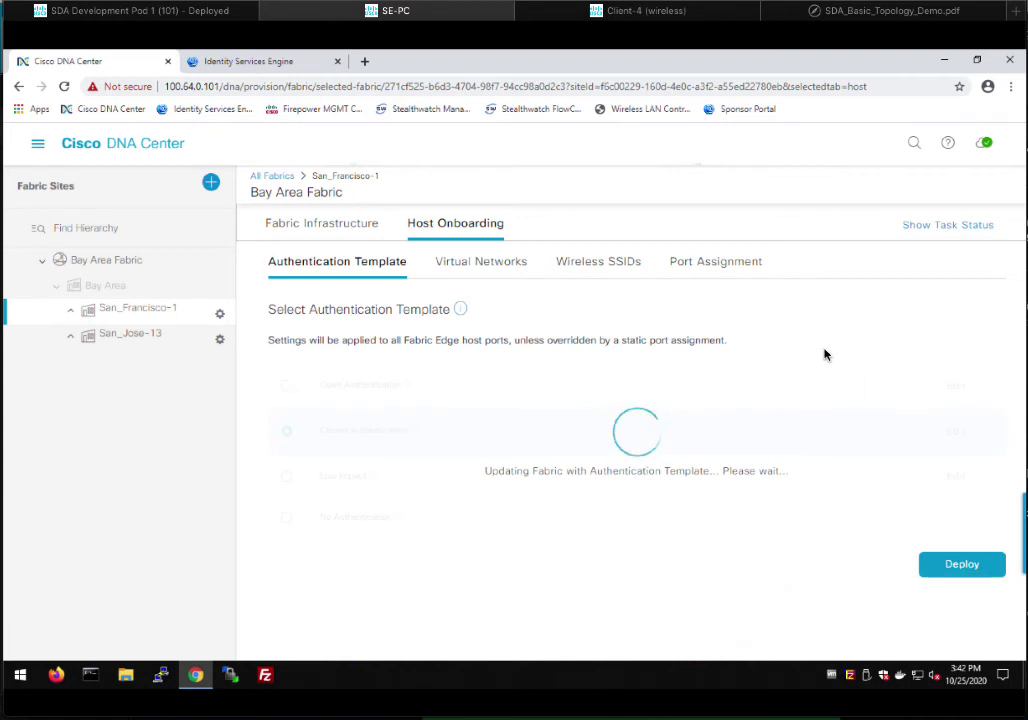
- Add SF-Campus-Pool (100.102.0.0/16) as a new IP pool in the Campus virtual network
{"action": "left_click", "coordinate": [451, 264]}
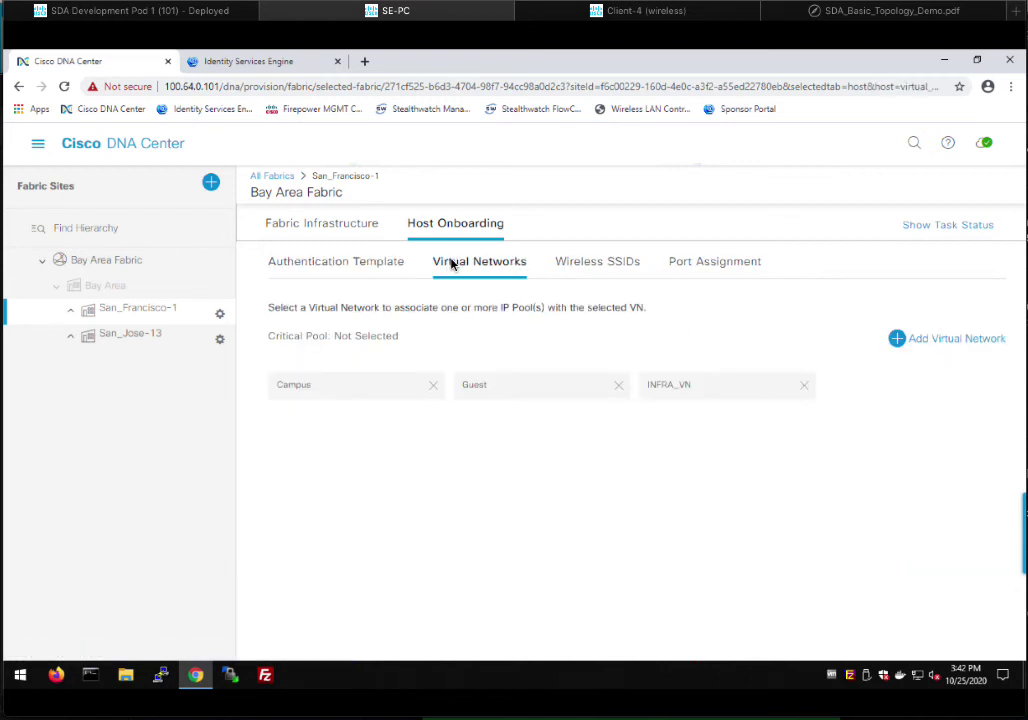
{"action": "left_click", "coordinate": [321, 393]}
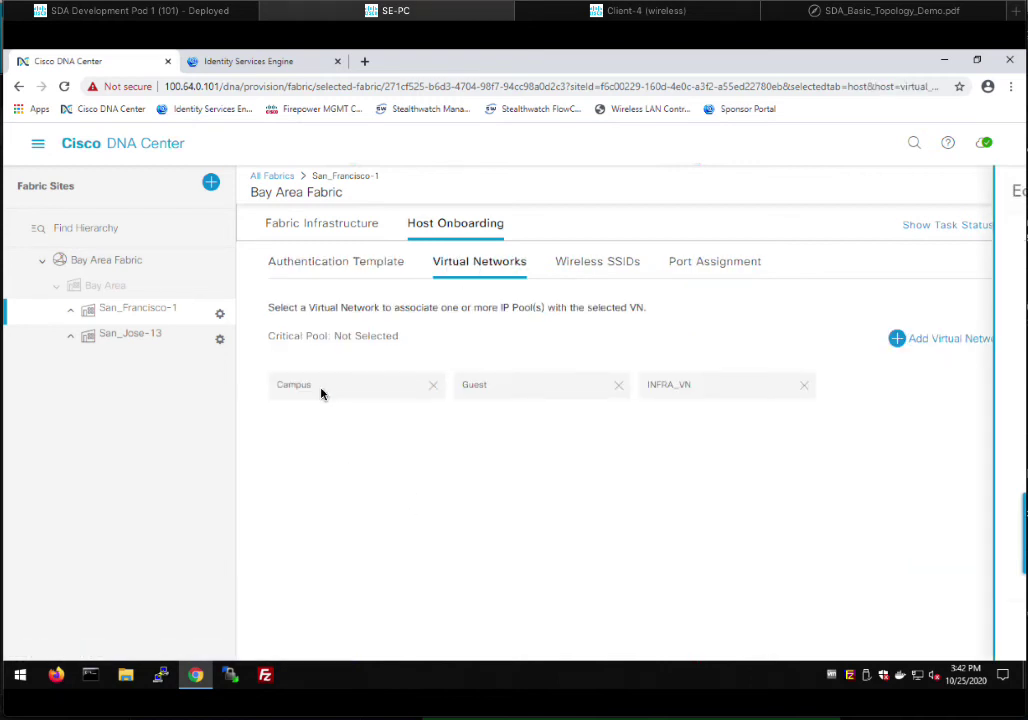
{"action": "left_click", "coordinate": [995, 287]}
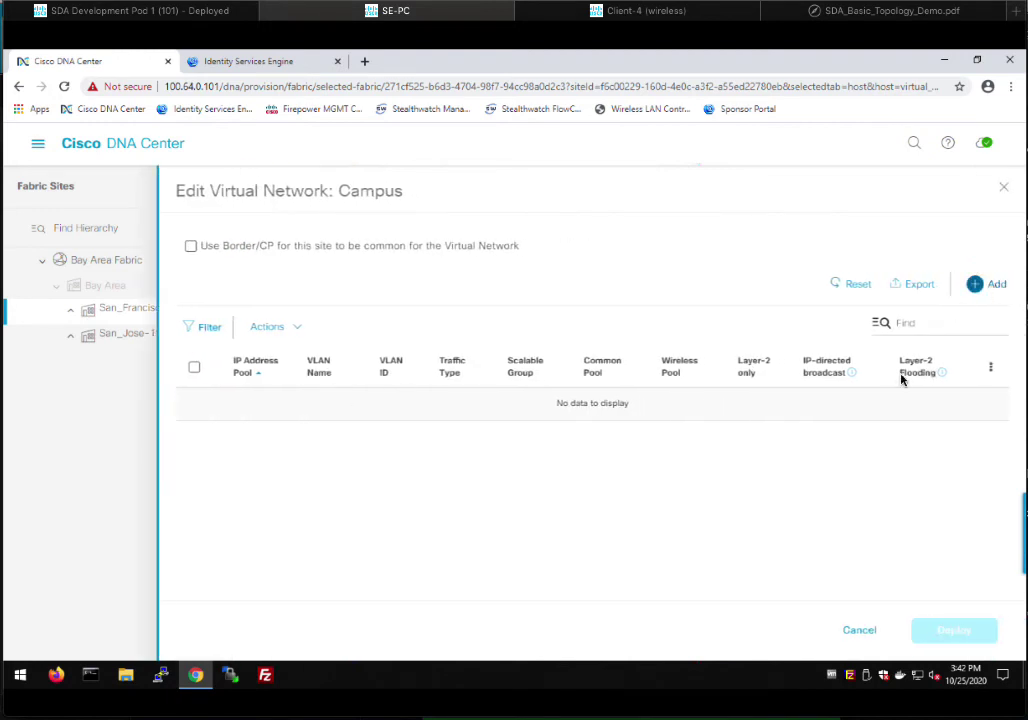
{"action": "left_click", "coordinate": [654, 349]}
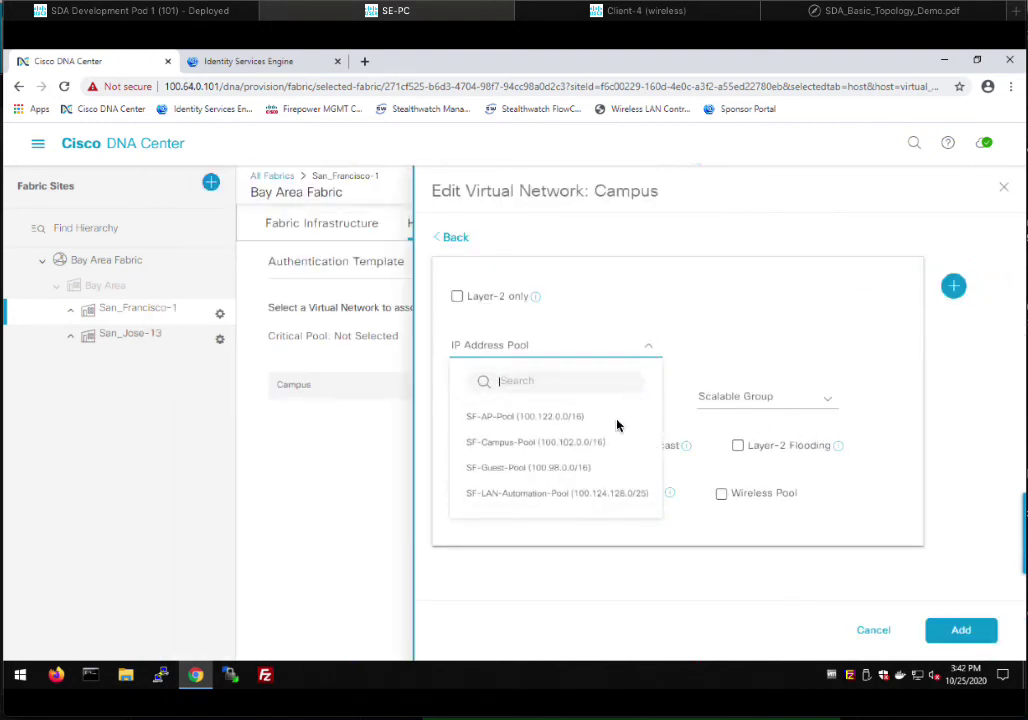
{"action": "left_click", "coordinate": [558, 438]}
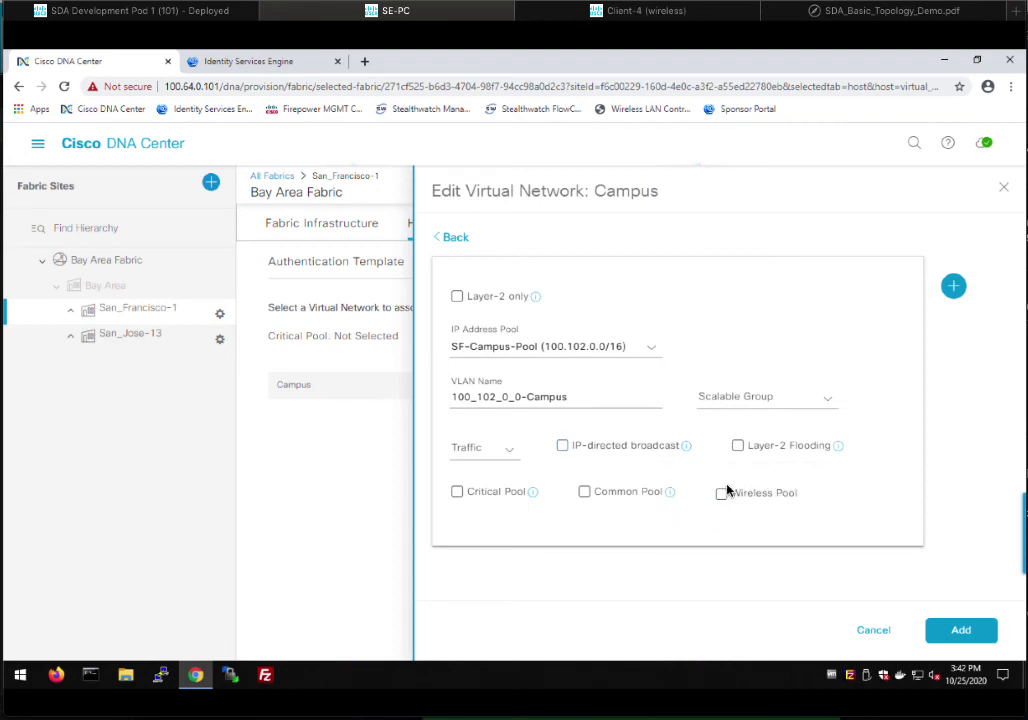
- Make the pool Data traffic and a wireless pool with VLAN name Campus, then deploy
{"action": "left_click", "coordinate": [507, 450]}
{"action": "left_click", "coordinate": [476, 476]}
{"action": "left_click", "coordinate": [723, 494]}
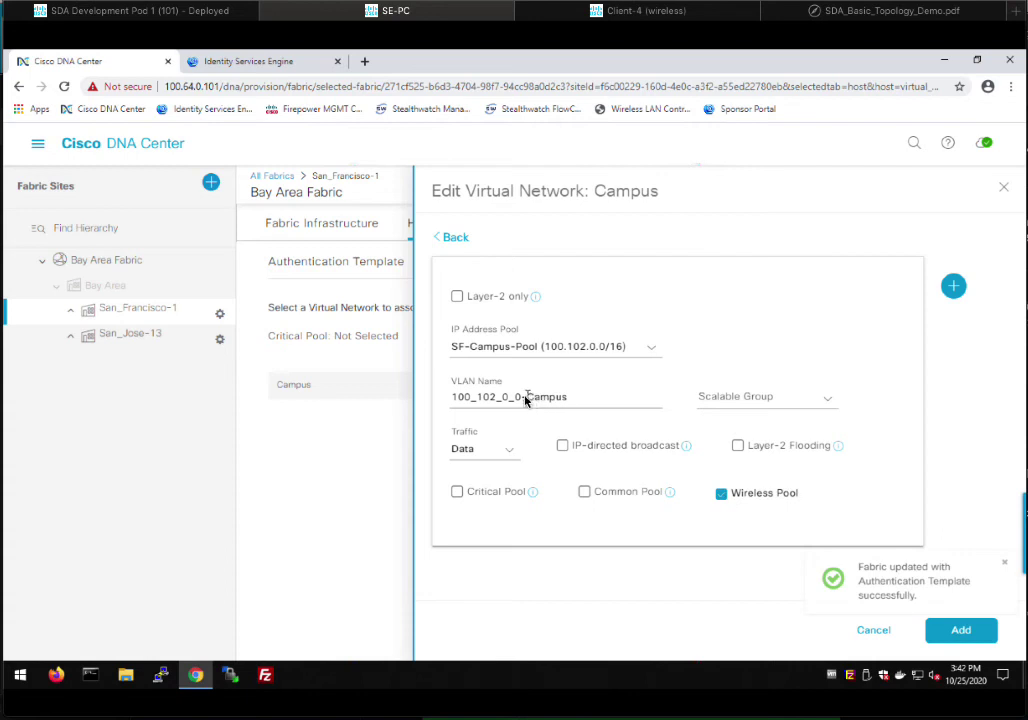
{"action": "left_click_drag", "start_coordinate": [525, 397], "coordinate": [408, 398]}
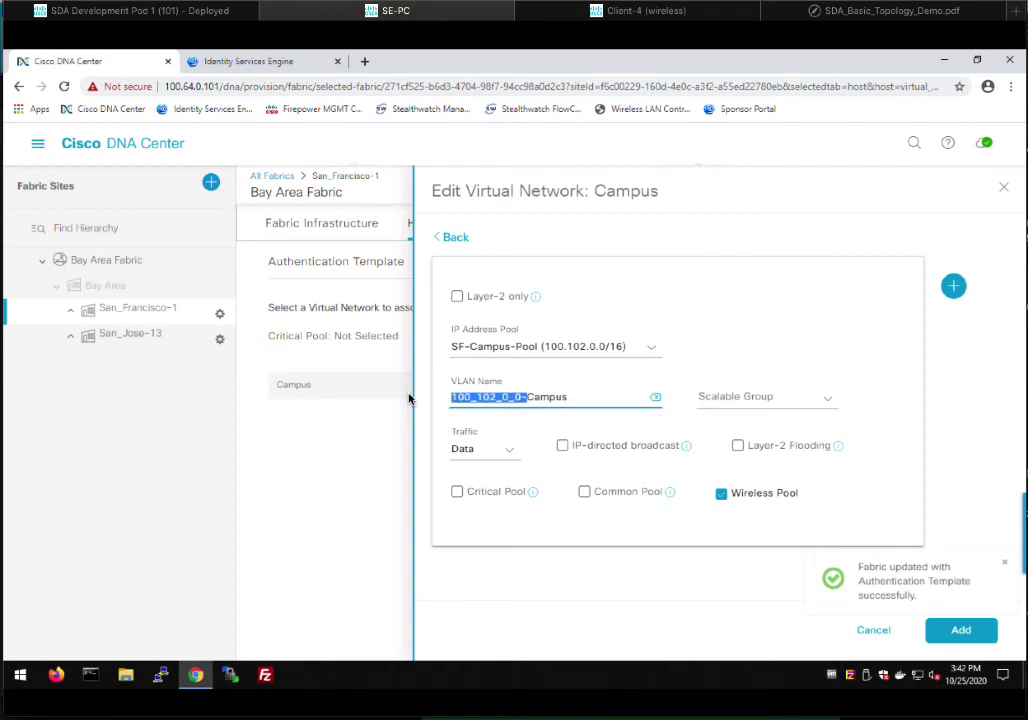
{"action": "key", "text": "BackSpace"}
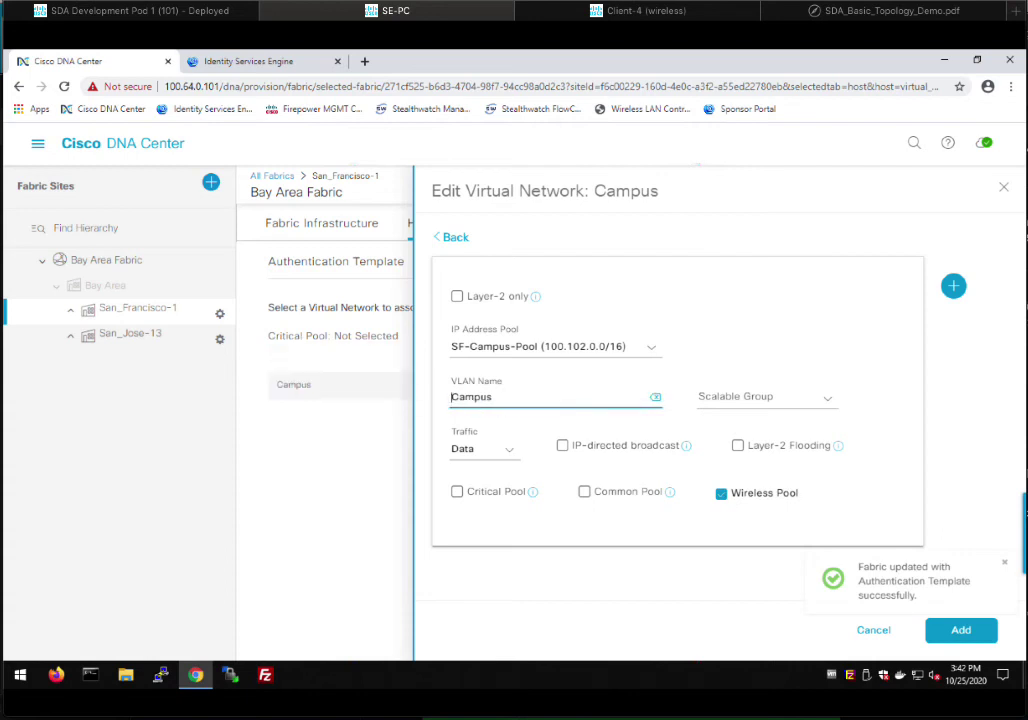
{"action": "left_click", "coordinate": [960, 630]}
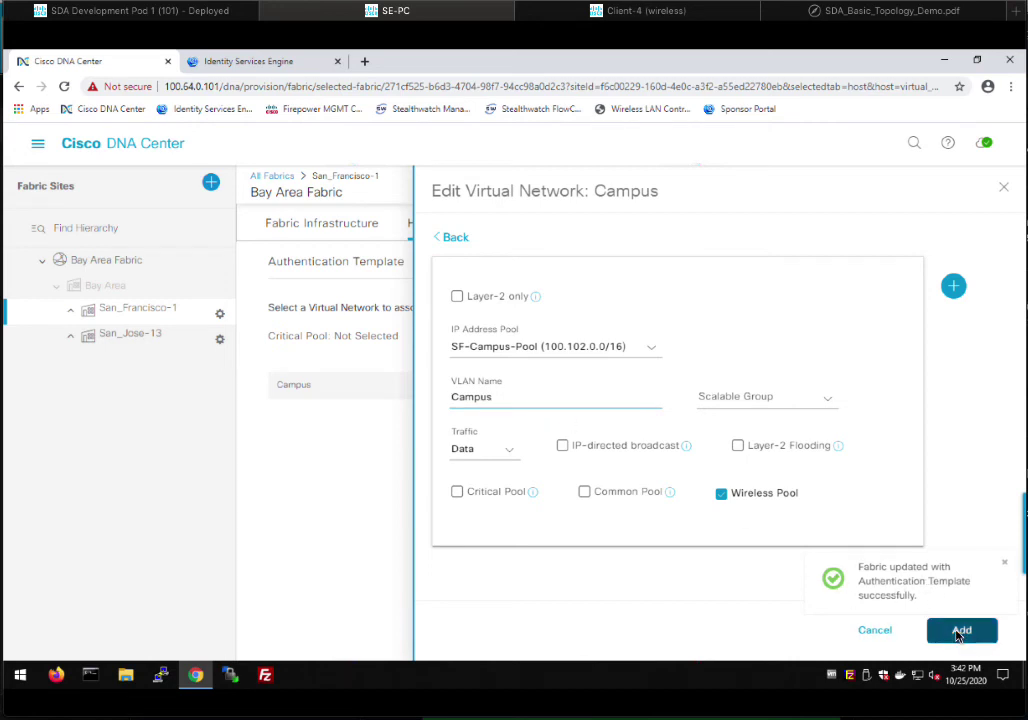
{"action": "left_click", "coordinate": [965, 631]}
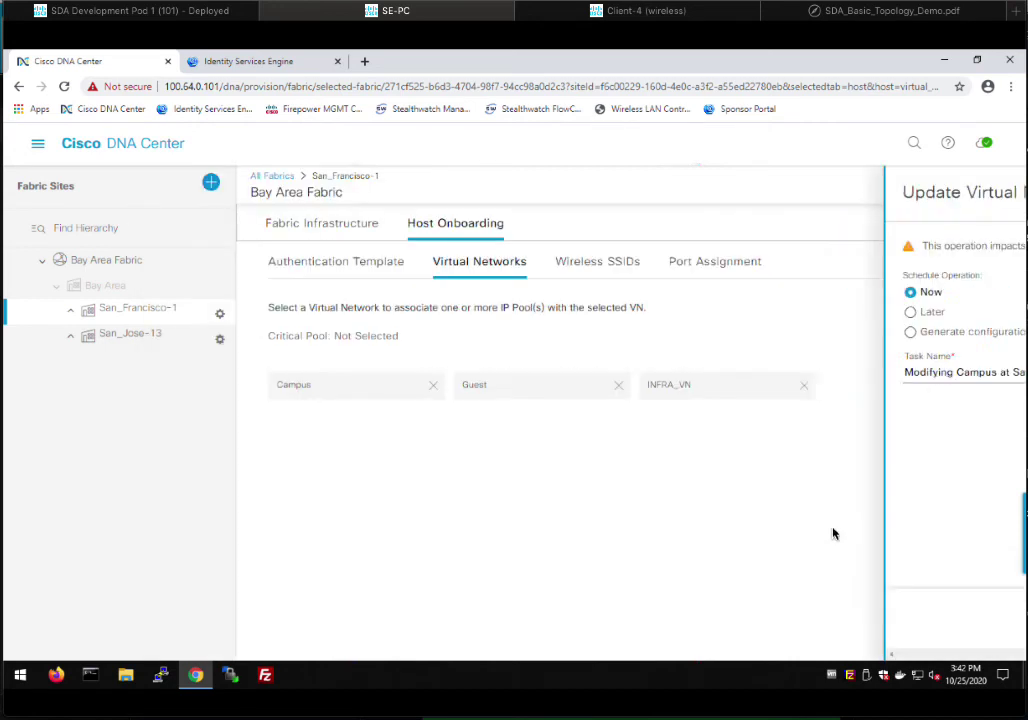
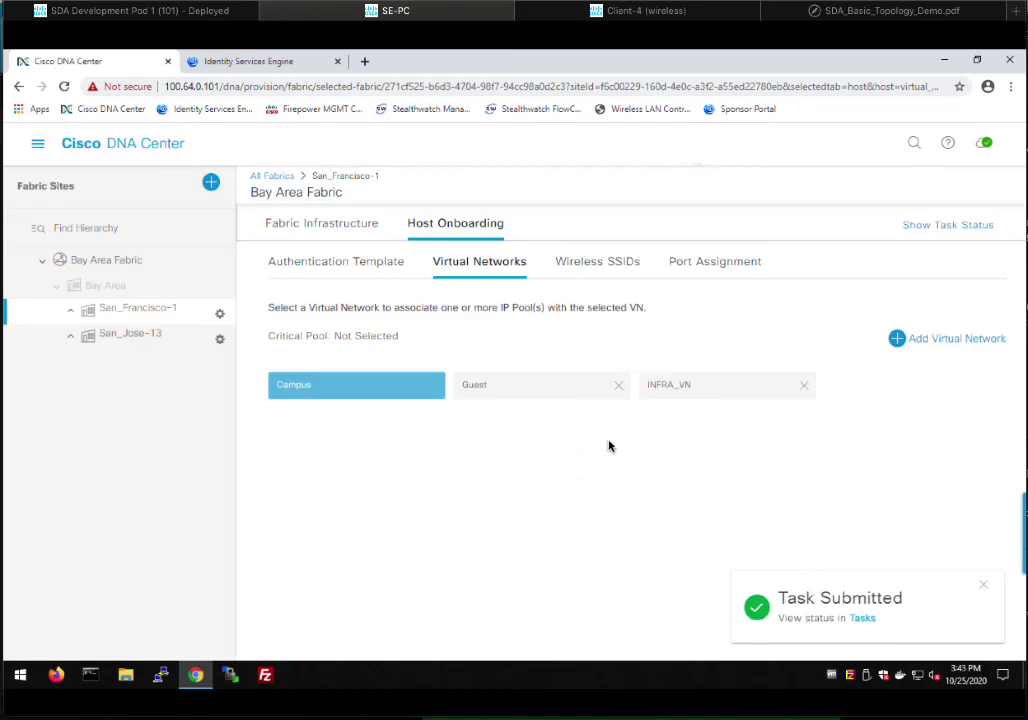
- Add SF-Guest-Pool (100.98.0.0/16) to the Guest virtual network
{"action": "left_click", "coordinate": [498, 383]}
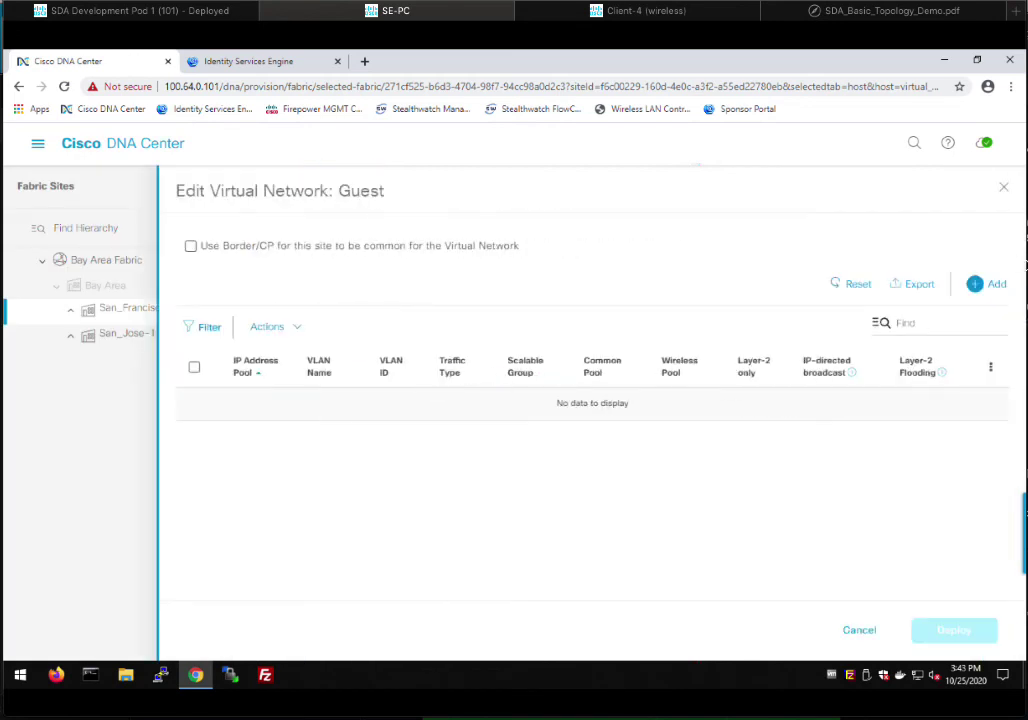
{"action": "left_click", "coordinate": [976, 284]}
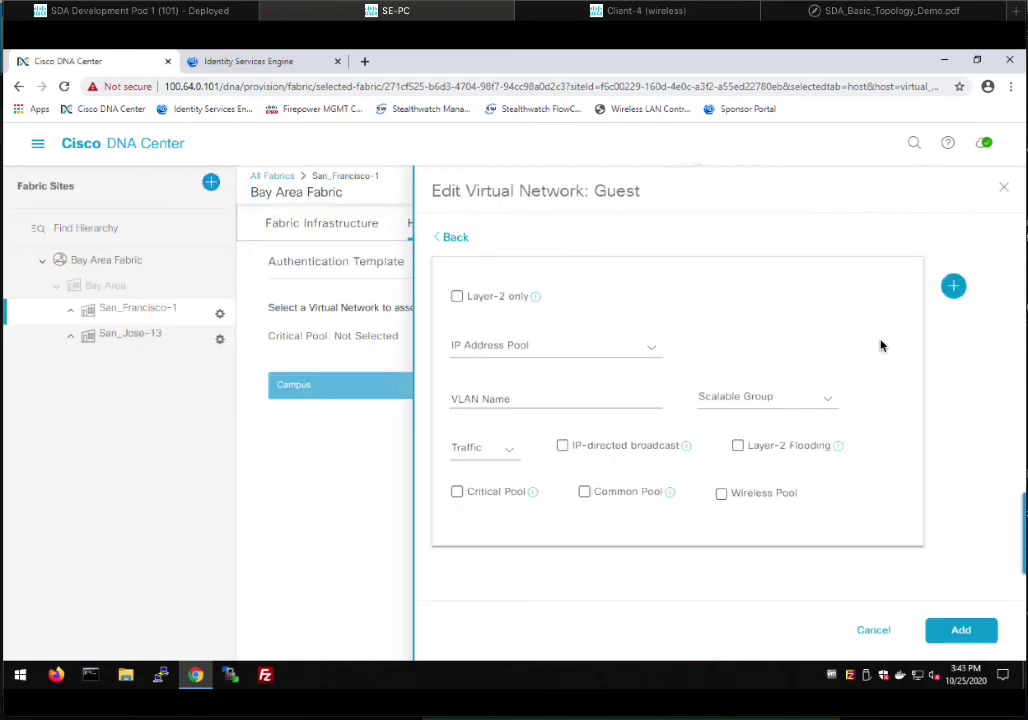
{"action": "left_click", "coordinate": [654, 348]}
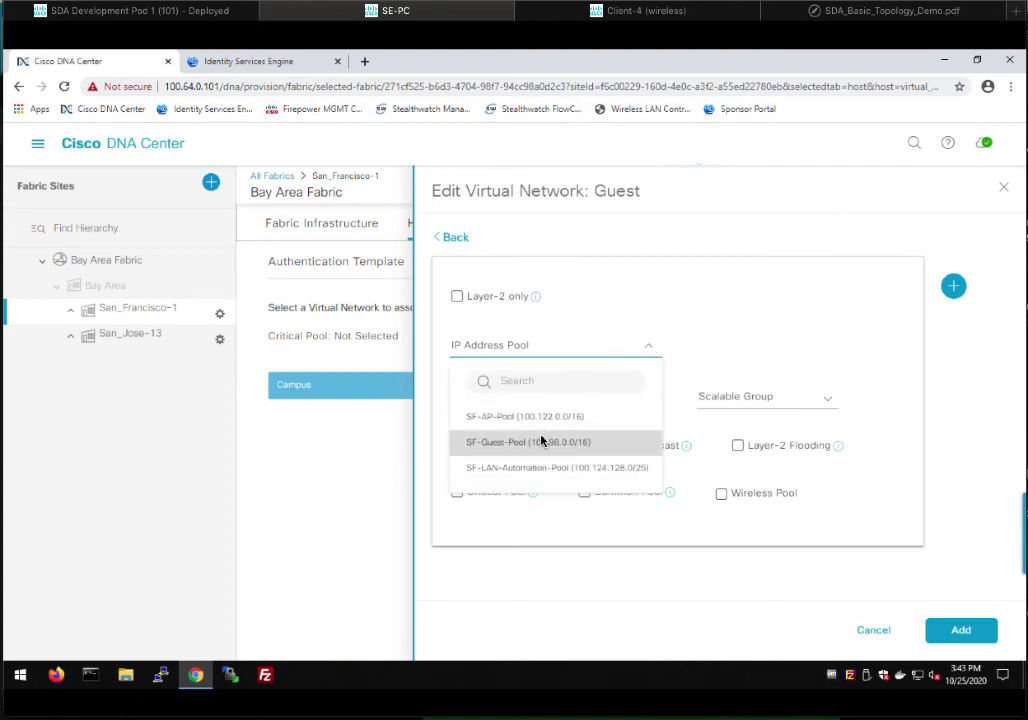
{"action": "left_click", "coordinate": [553, 441]}
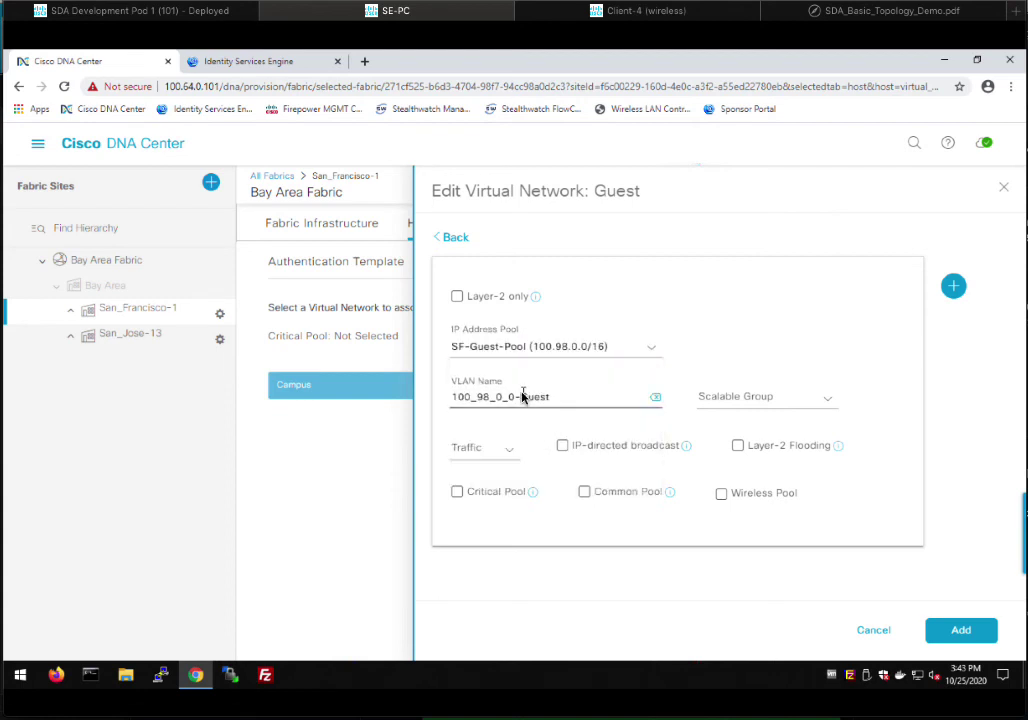
- Name the pool's VLAN Guest with Data traffic, enable it as a wireless pool, and deploy immediately
{"action": "left_click_drag", "start_coordinate": [521, 398], "coordinate": [422, 393]}
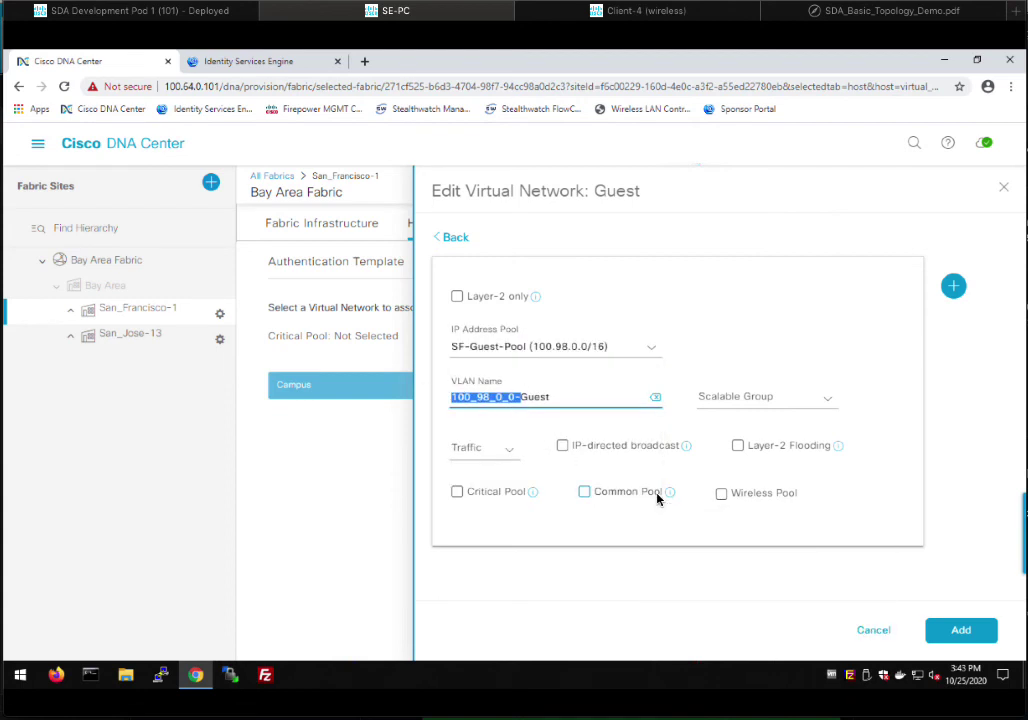
{"action": "key", "text": "BackSpace"}
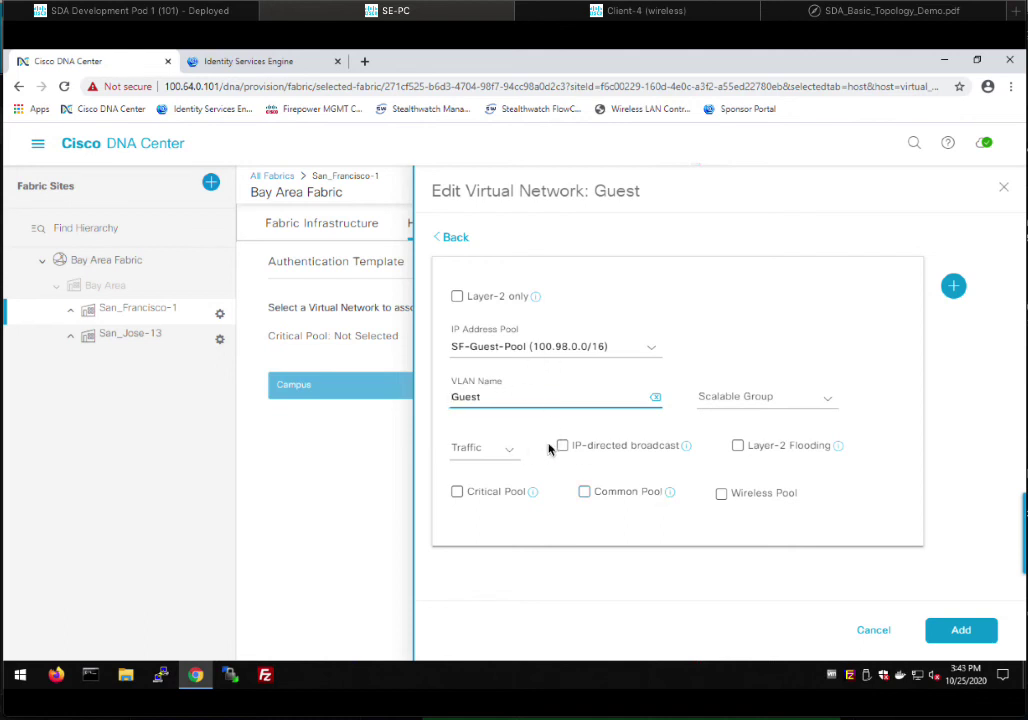
{"action": "left_click", "coordinate": [511, 454]}
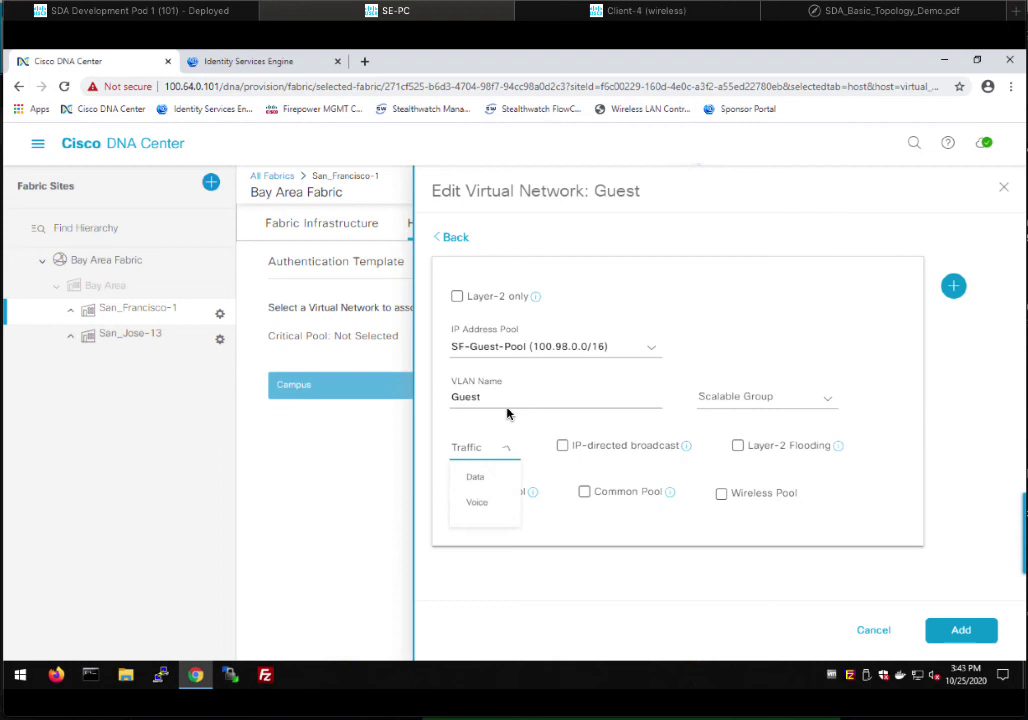
{"action": "left_click", "coordinate": [493, 482]}
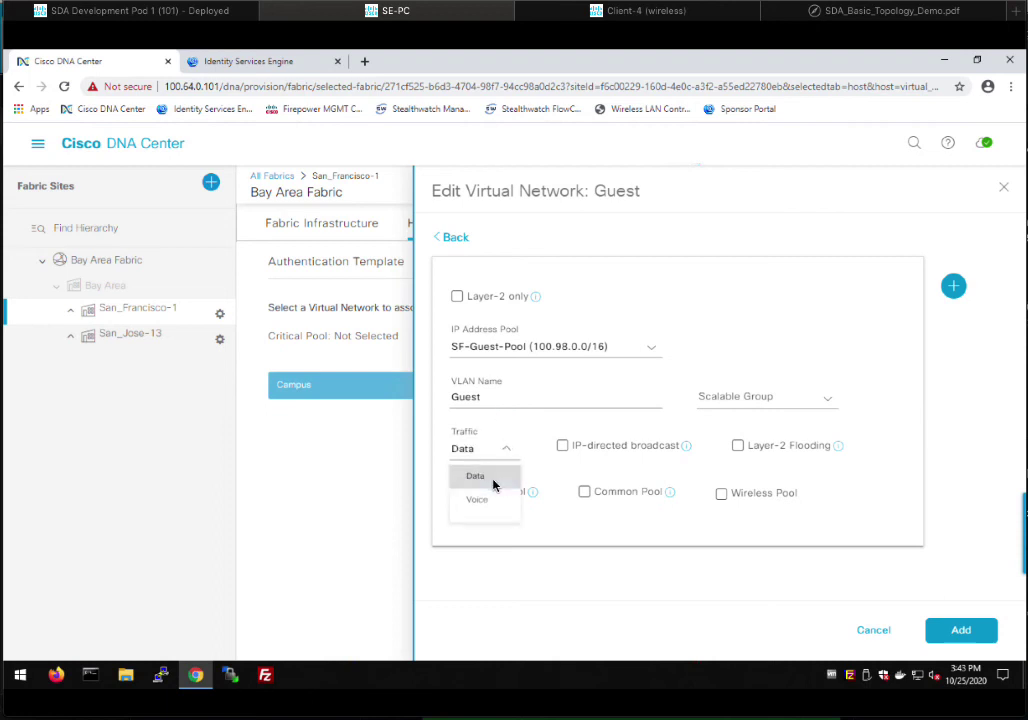
{"action": "left_click", "coordinate": [721, 493]}
{"action": "left_click", "coordinate": [961, 630]}
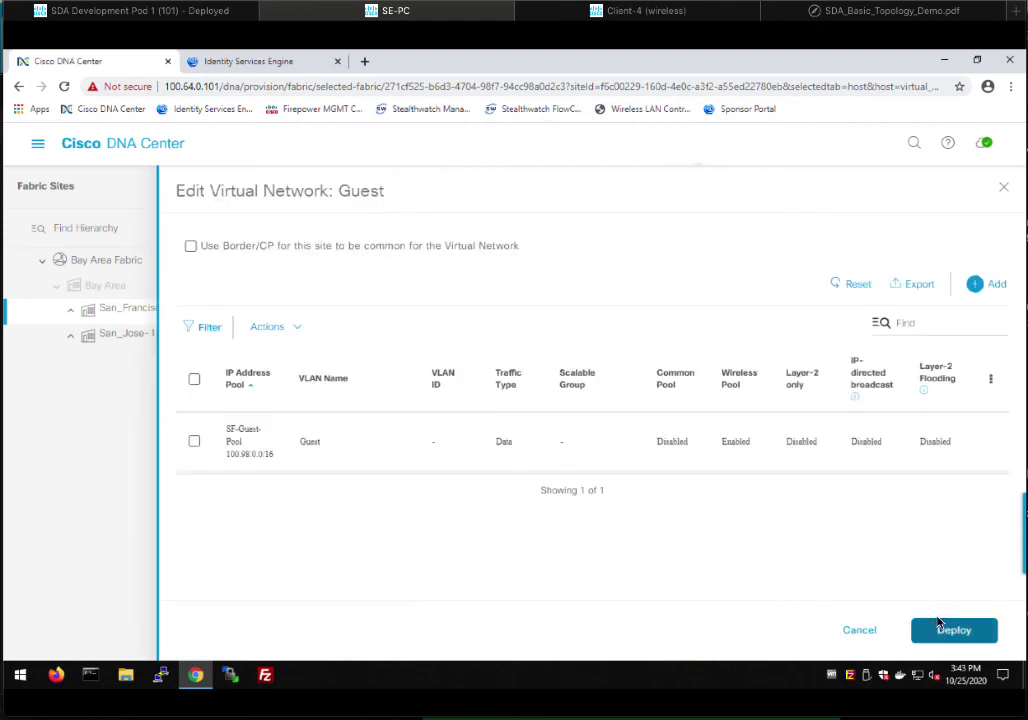
{"action": "left_click", "coordinate": [954, 629]}
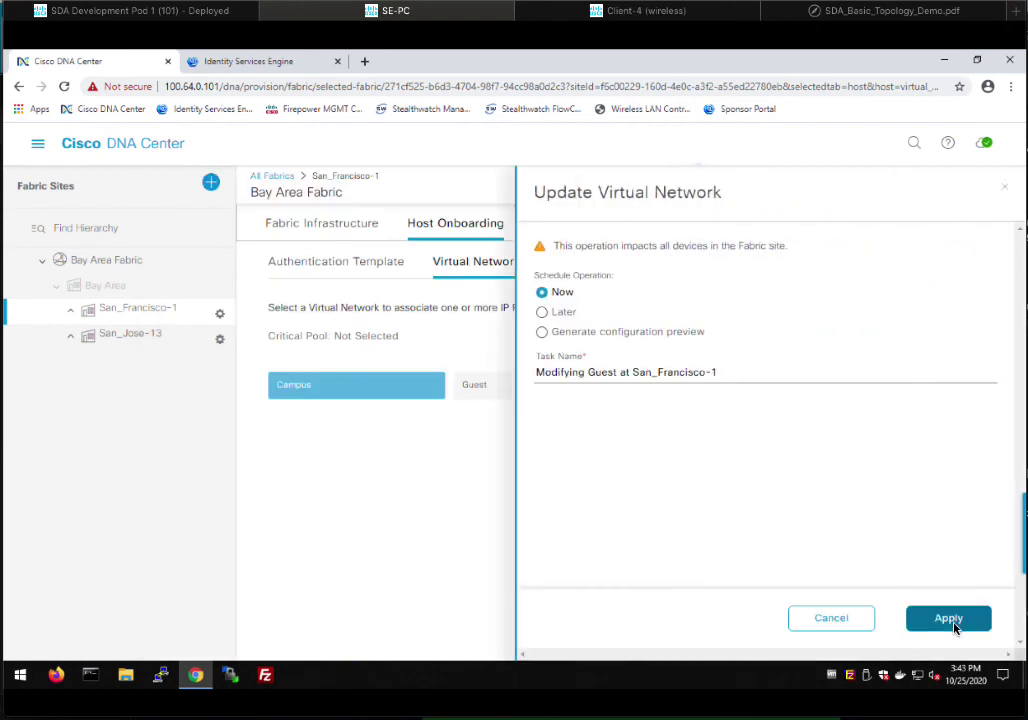
{"action": "left_click", "coordinate": [954, 626]}
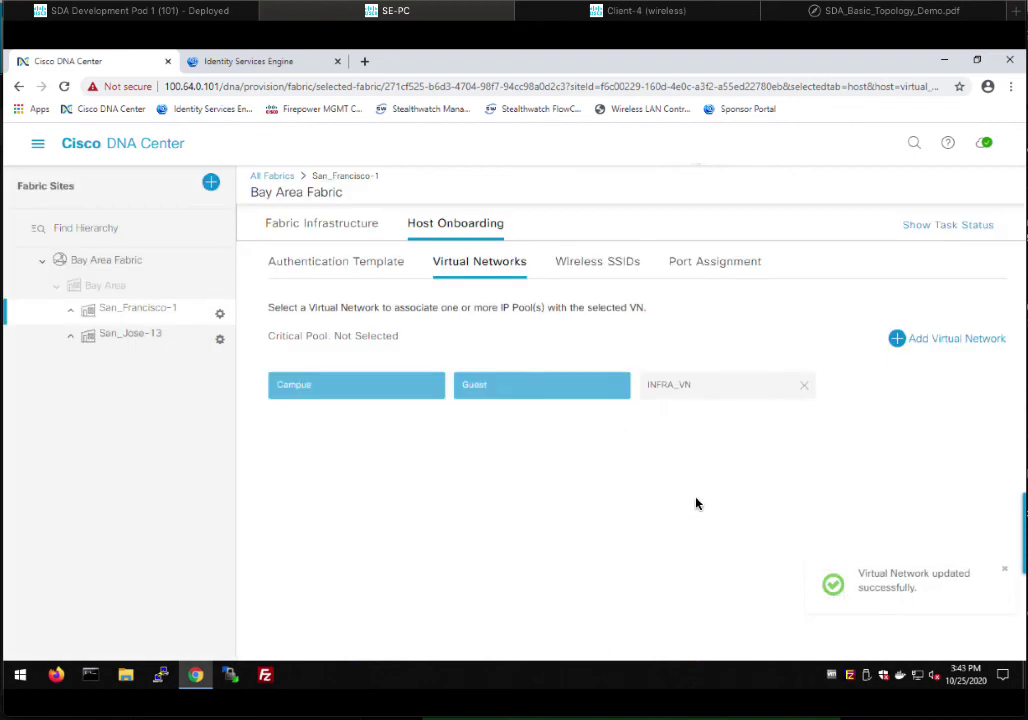
- Add SF-AP-Pool (100.122.0.0/16) to INFRA_VN with pool type AP
{"action": "left_click", "coordinate": [692, 395]}
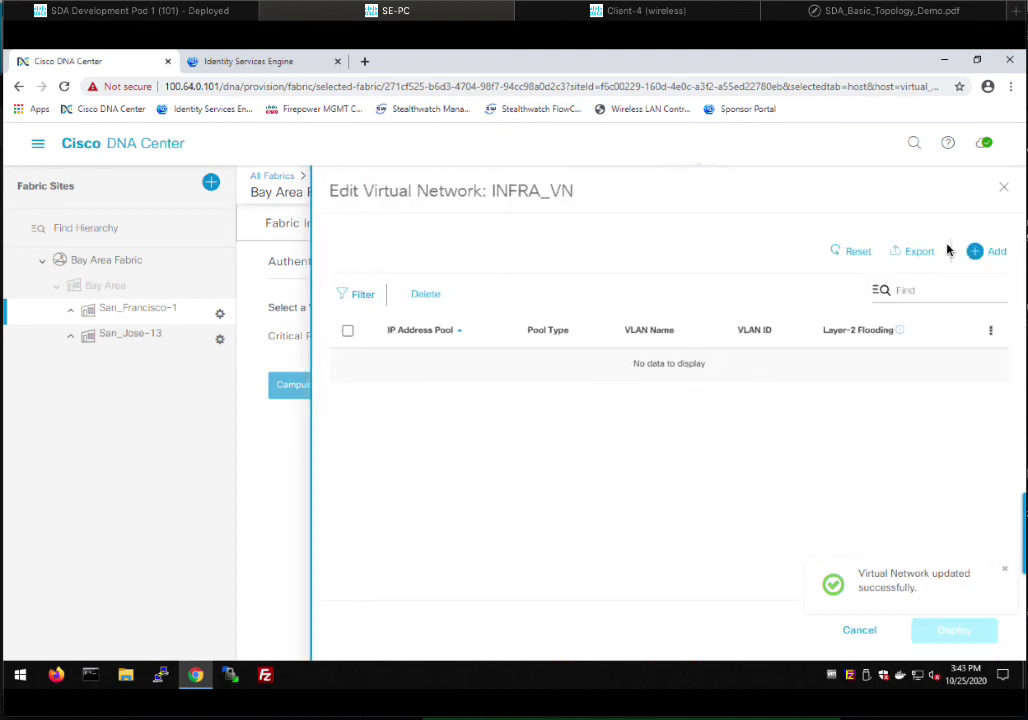
{"action": "left_click", "coordinate": [988, 252]}
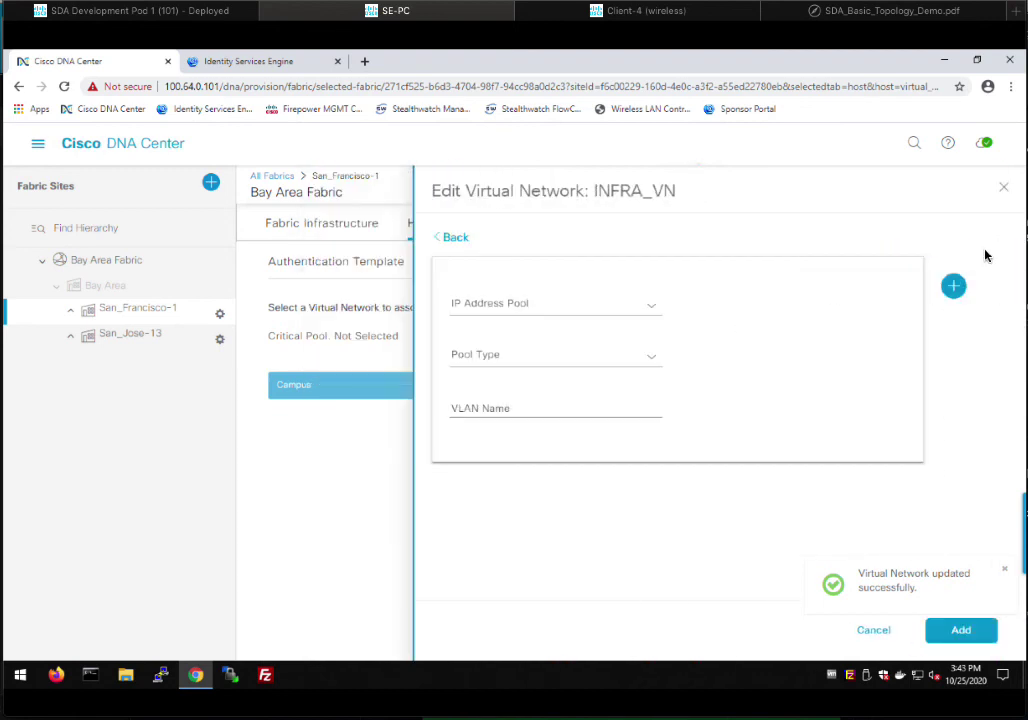
{"action": "left_click", "coordinate": [649, 308]}
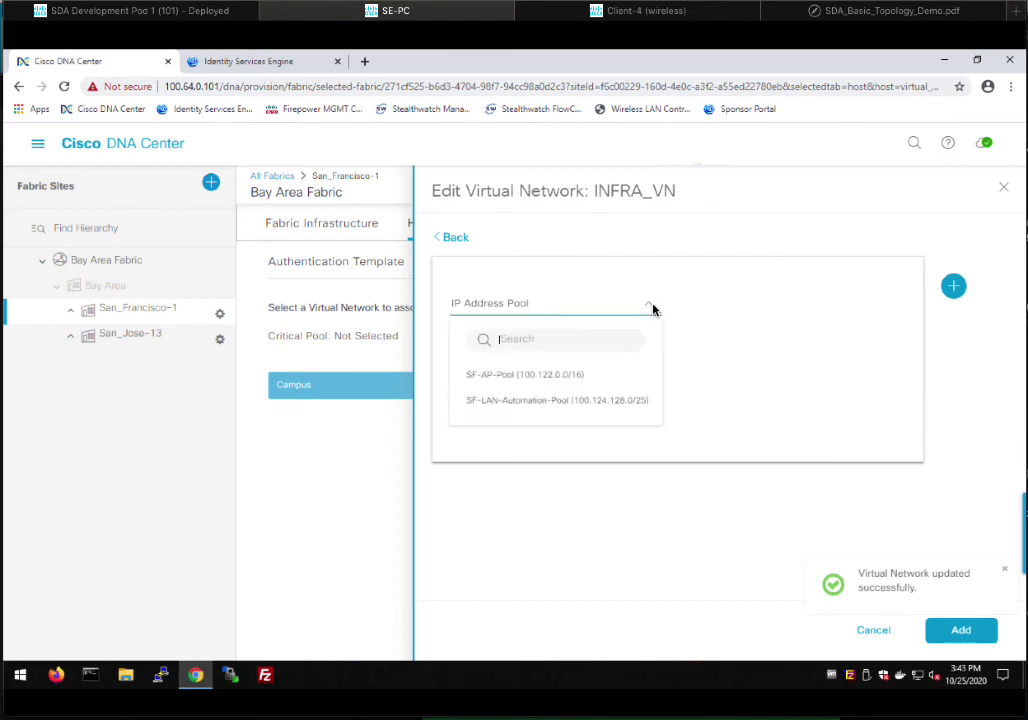
{"action": "left_click", "coordinate": [561, 385]}
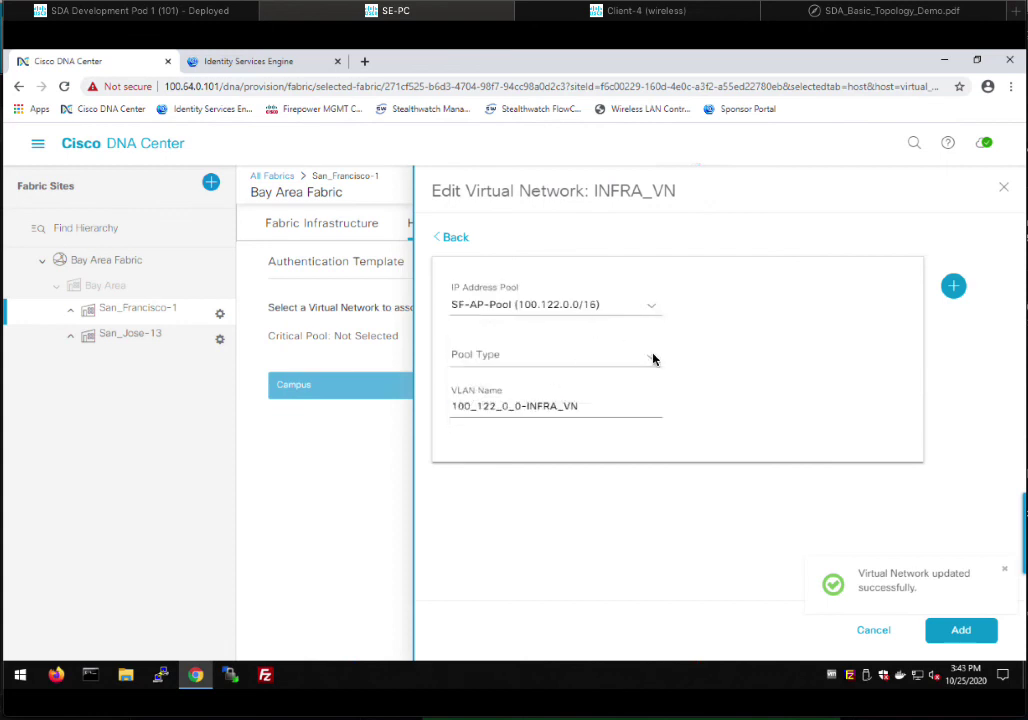
{"action": "left_click", "coordinate": [654, 360]}
{"action": "left_click", "coordinate": [580, 392]}
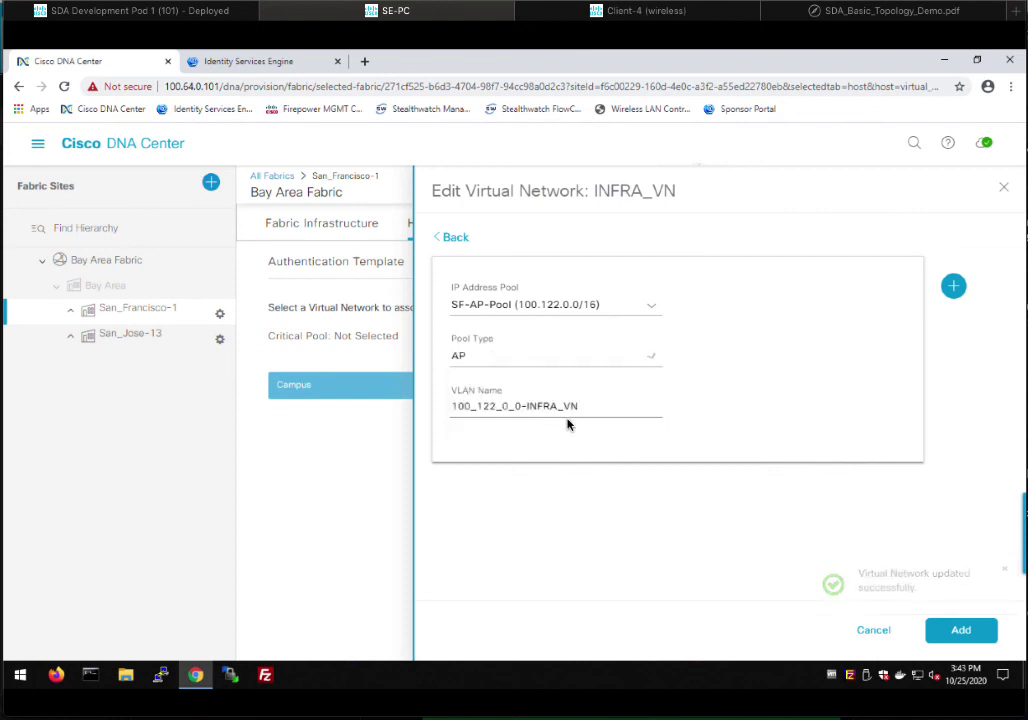
- Rename the pool's VLAN to AP_VLAN, save it, and deploy the INFRA_VN update immediately
{"action": "left_click_drag", "start_coordinate": [577, 408], "coordinate": [406, 405]}
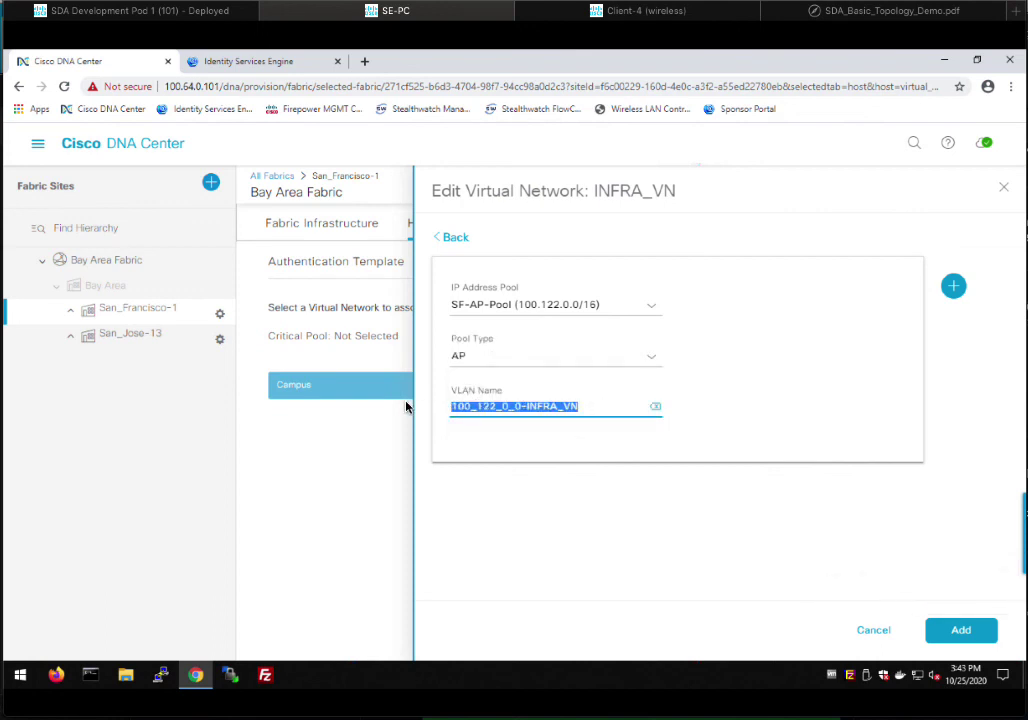
{"action": "type", "text": "AP_VLAN"}
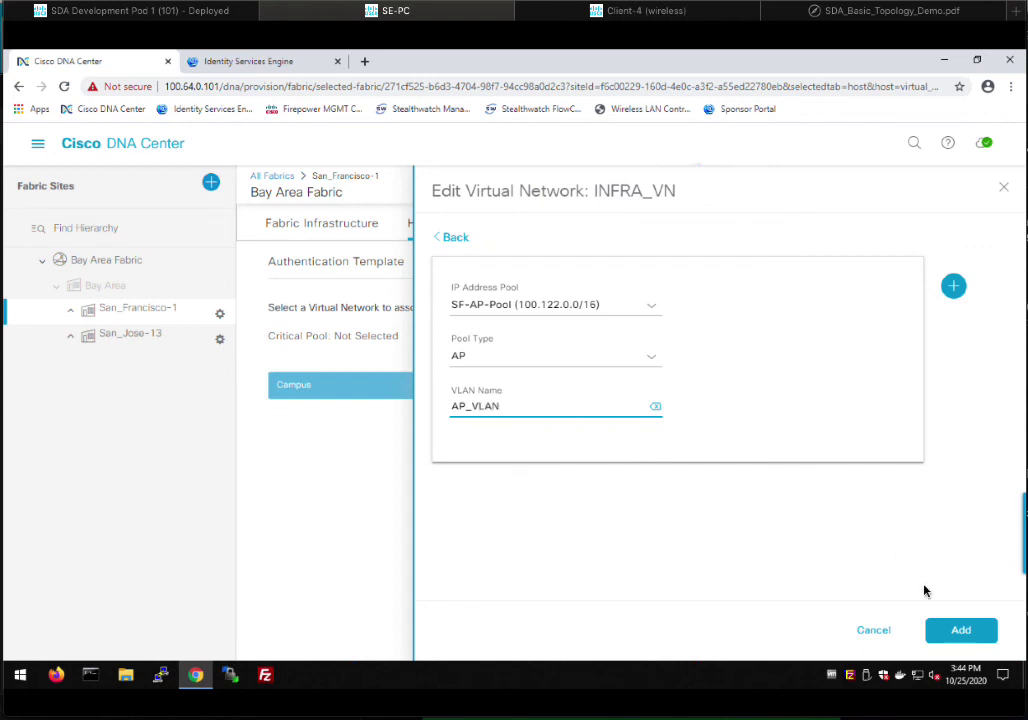
{"action": "left_click", "coordinate": [969, 618]}
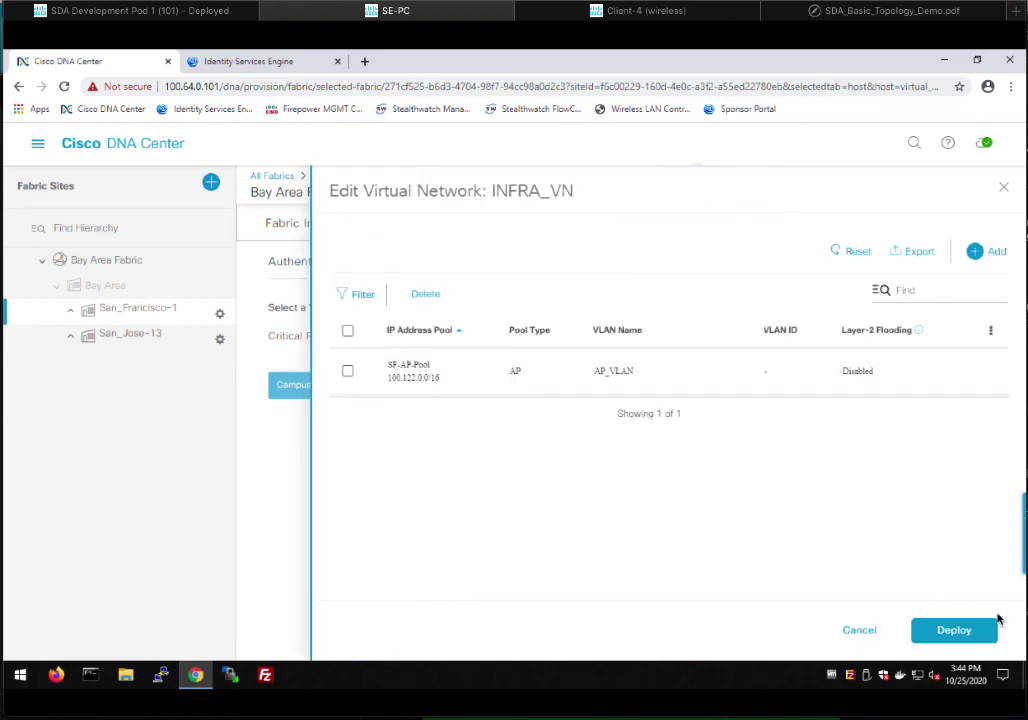
{"action": "left_click", "coordinate": [941, 633]}
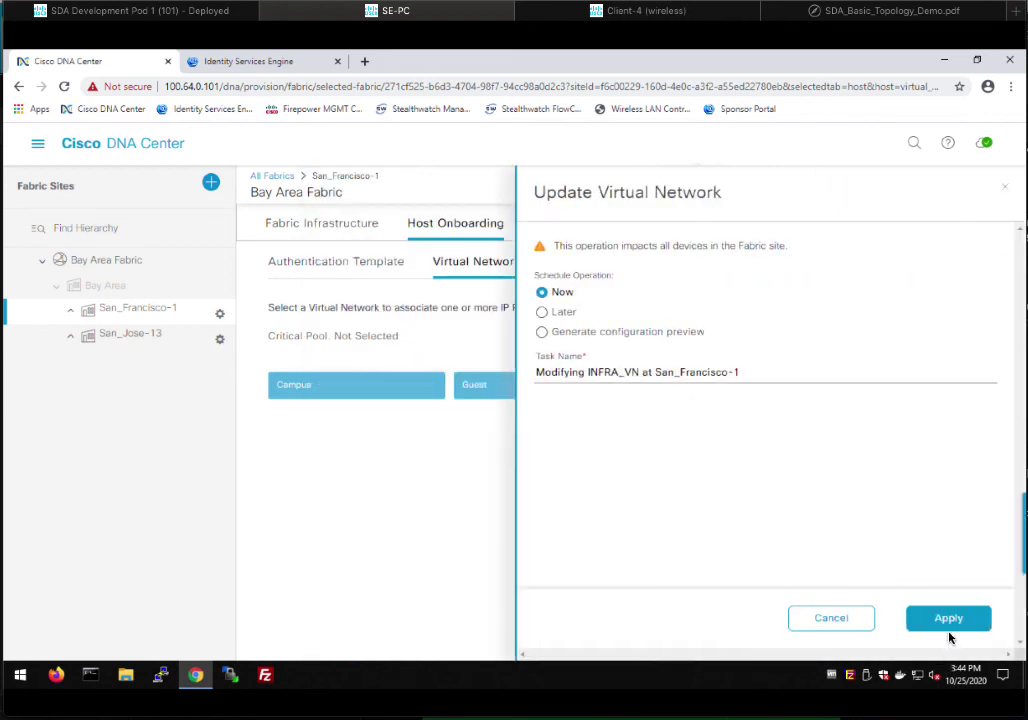
{"action": "left_click", "coordinate": [948, 618]}
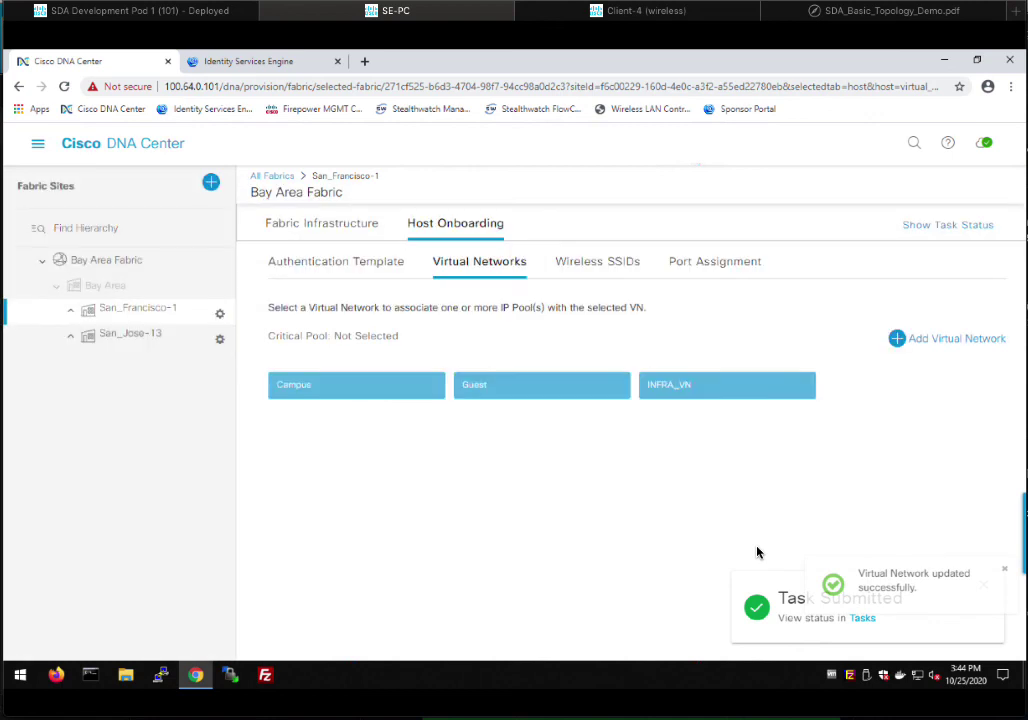
- Map SSID dev_campus to the Campus pool and dev_guest to the Guest pool, deploying immediately
{"action": "left_click", "coordinate": [587, 264]}
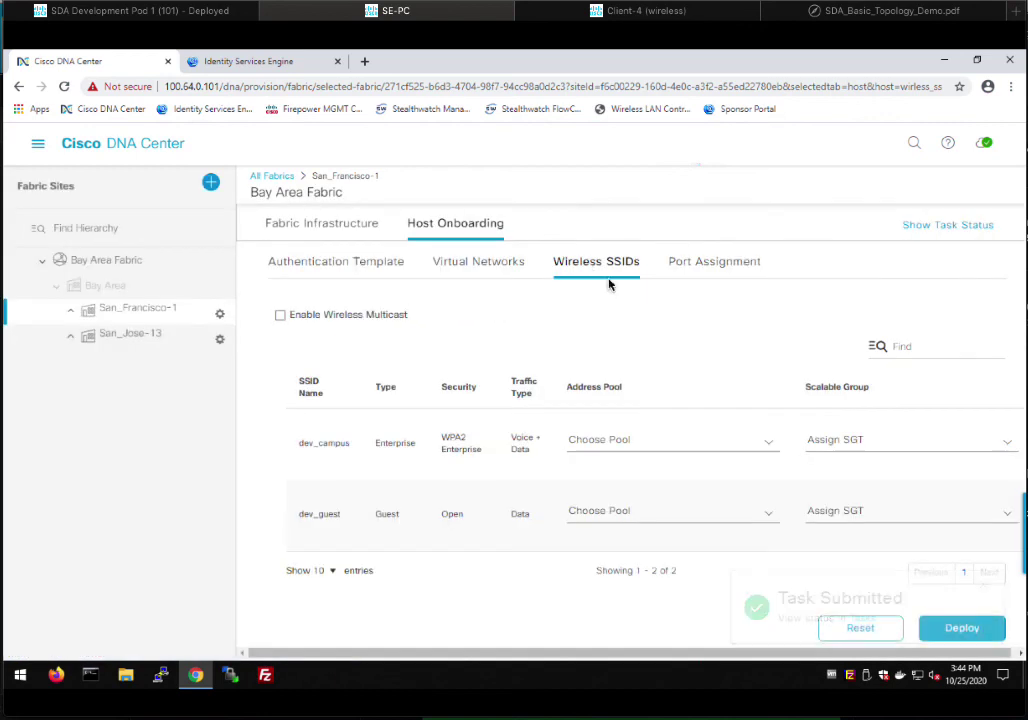
{"action": "left_click", "coordinate": [767, 444]}
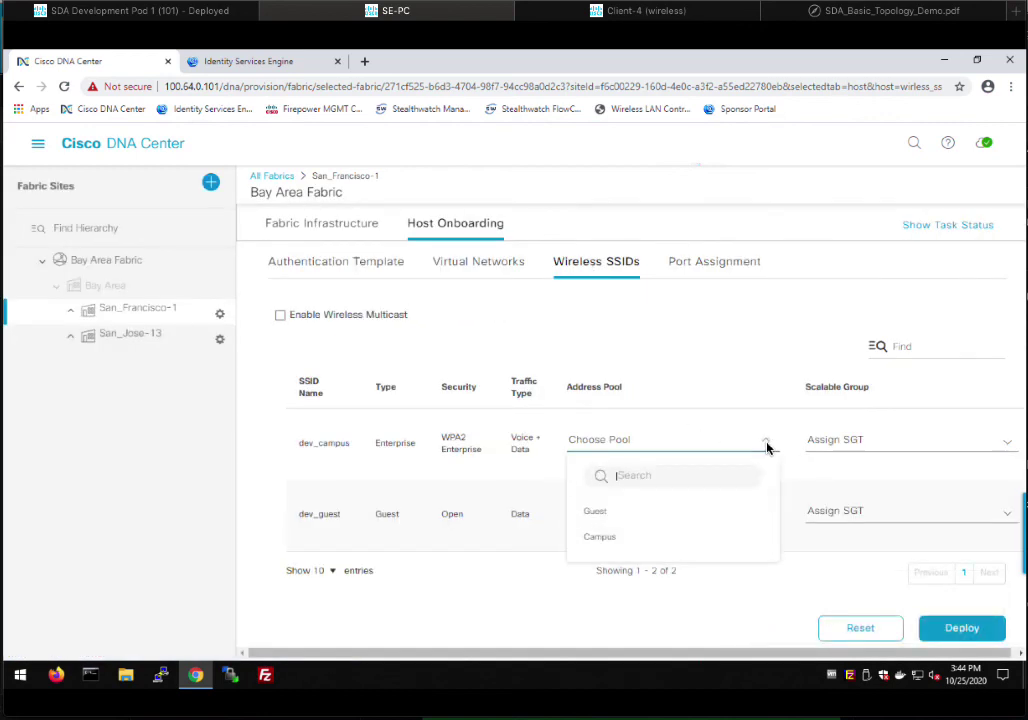
{"action": "left_click", "coordinate": [643, 538]}
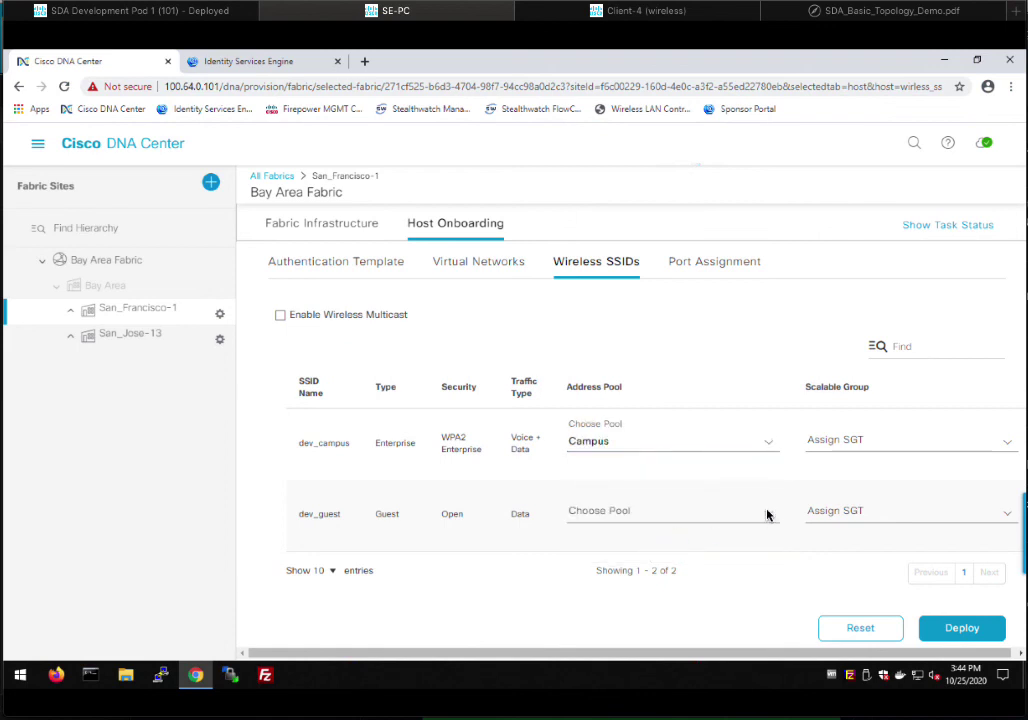
{"action": "left_click", "coordinate": [768, 513]}
{"action": "left_click", "coordinate": [606, 584]}
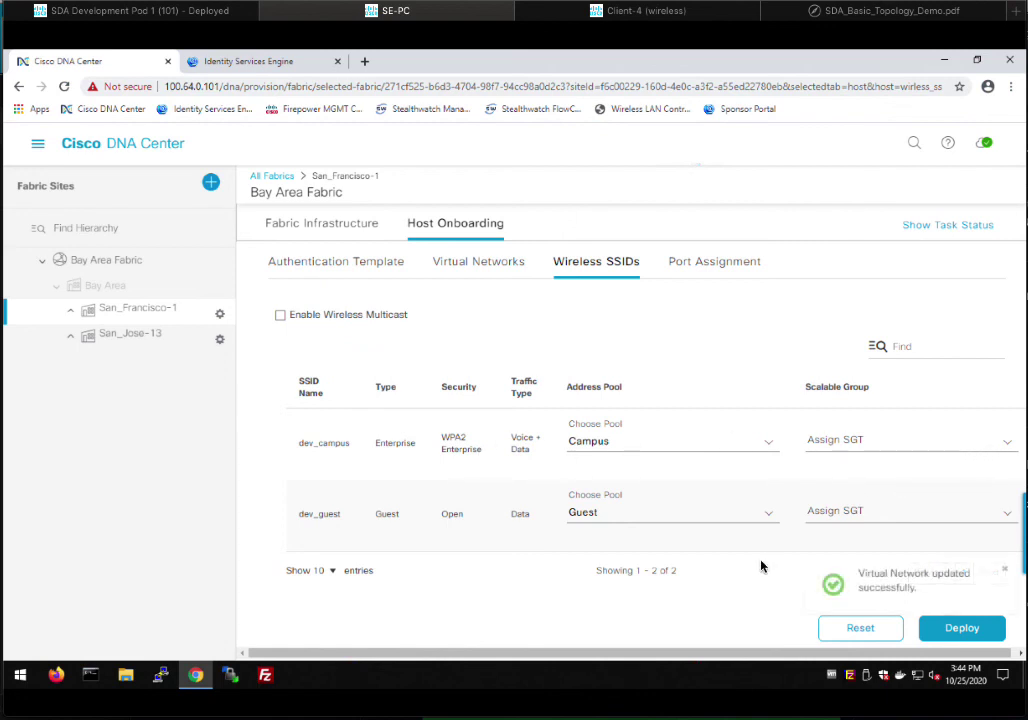
{"action": "left_click", "coordinate": [966, 630]}
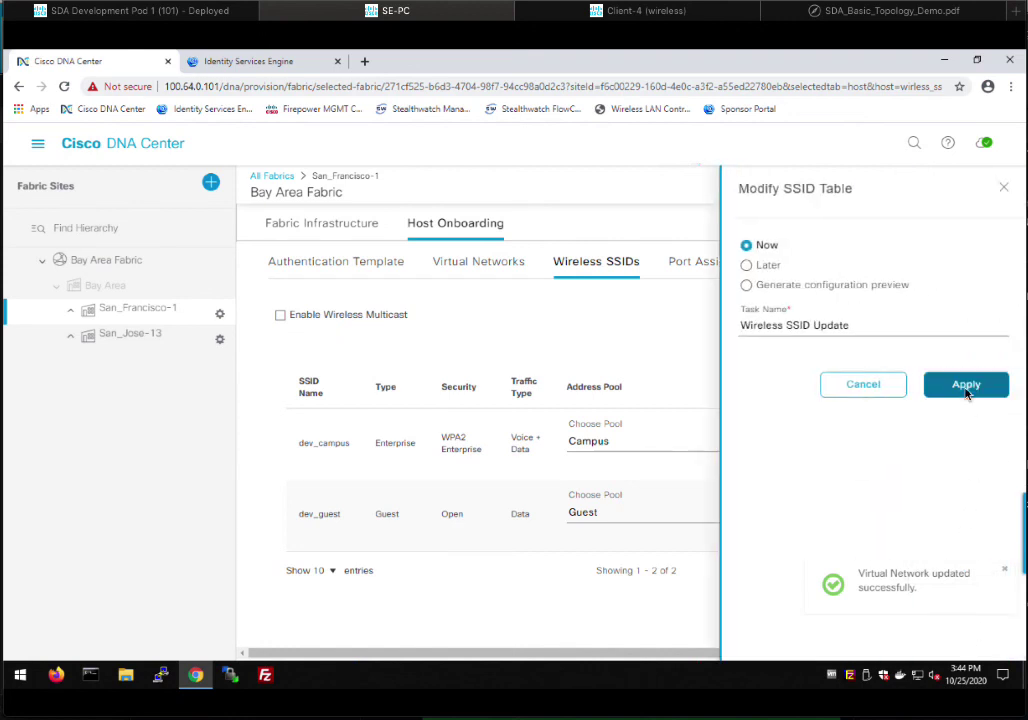
{"action": "left_click", "coordinate": [966, 389]}
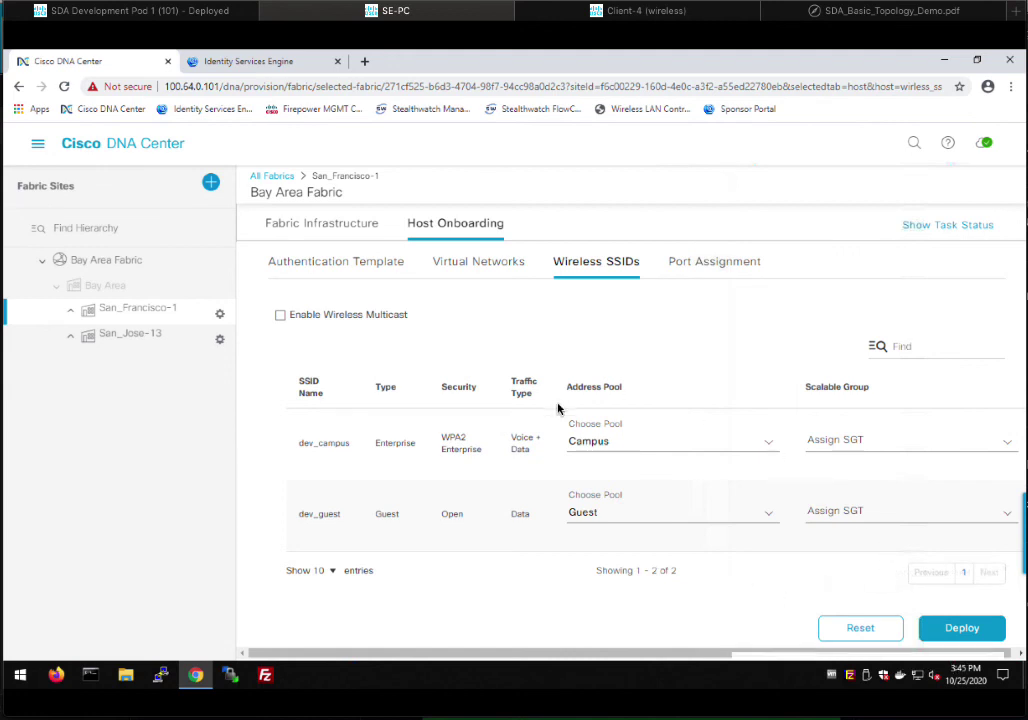